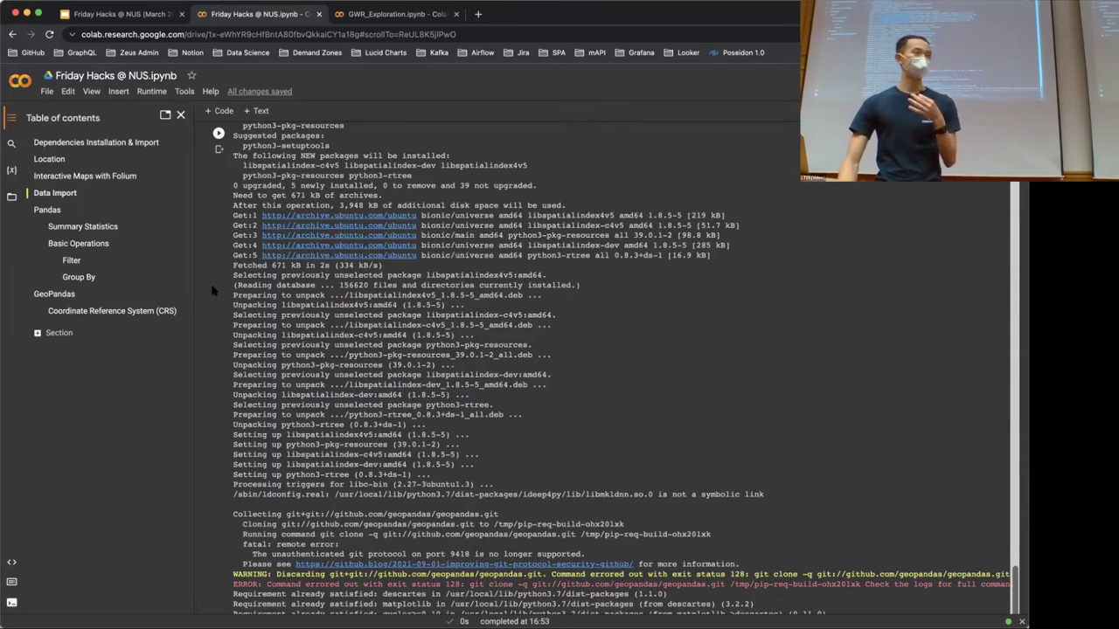
Step: Scroll past the folium/geopandas imports and Location cells to the folium.Map() world map
{"action": "scroll", "coordinate": [212, 290], "scroll_direction": "down", "scroll_amount": 2}
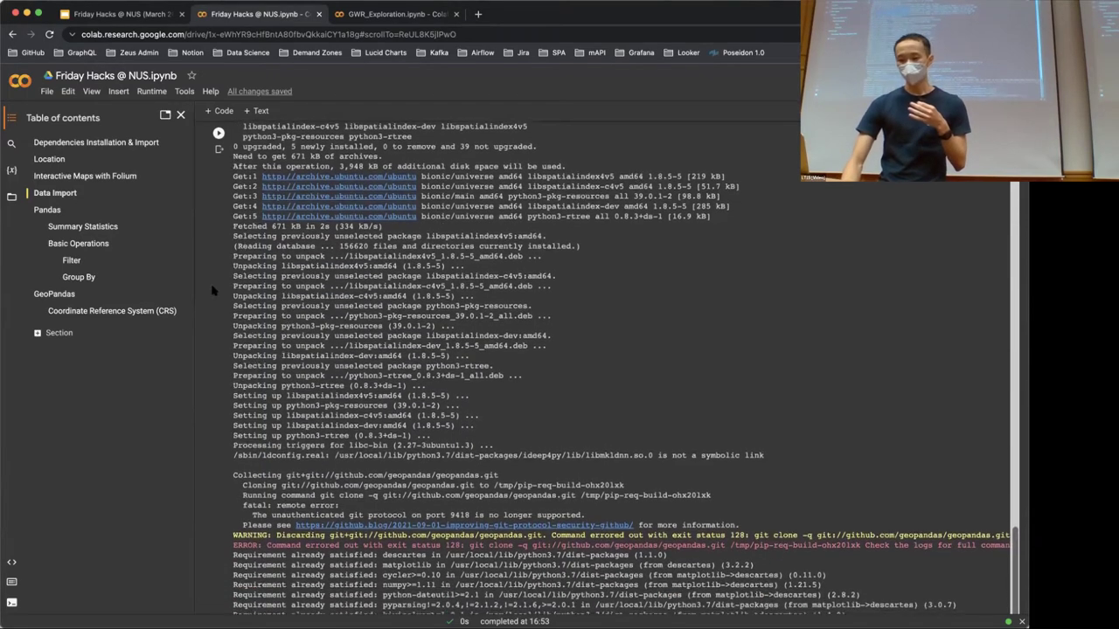
{"action": "scroll", "coordinate": [212, 290], "scroll_direction": "down", "scroll_amount": 5}
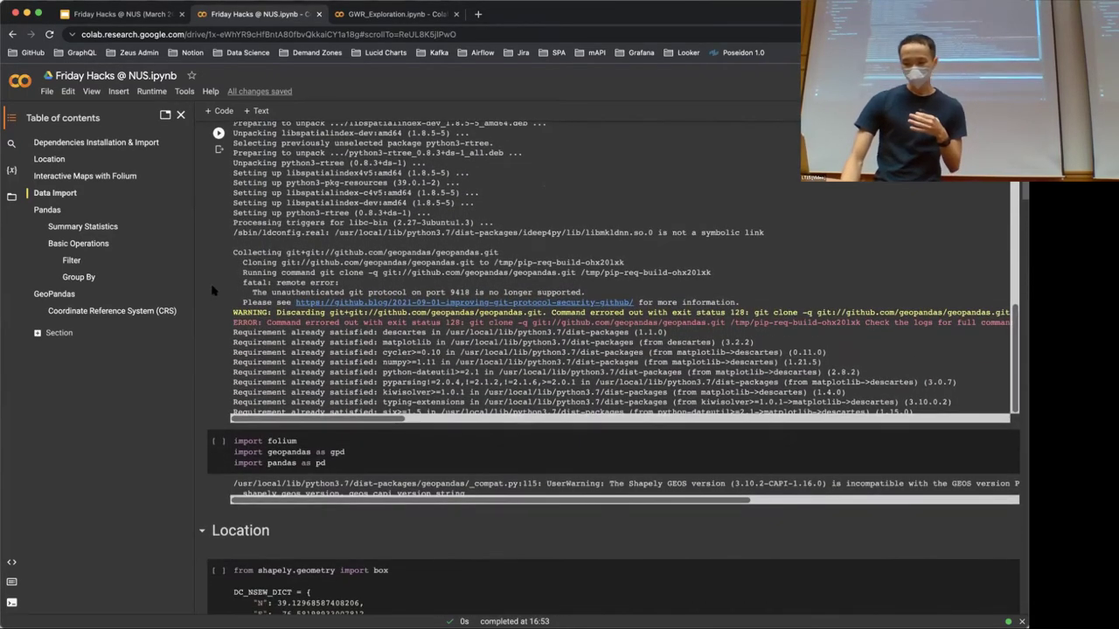
{"action": "scroll", "coordinate": [212, 290], "scroll_direction": "down", "scroll_amount": 2}
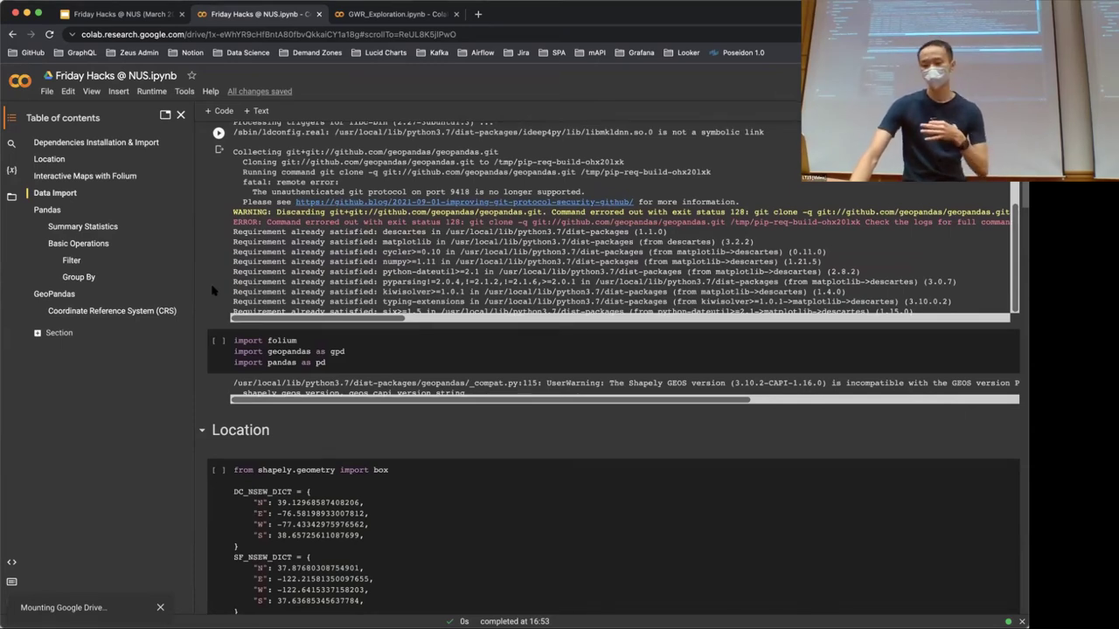
{"action": "scroll", "coordinate": [213, 290], "scroll_direction": "down", "scroll_amount": 2}
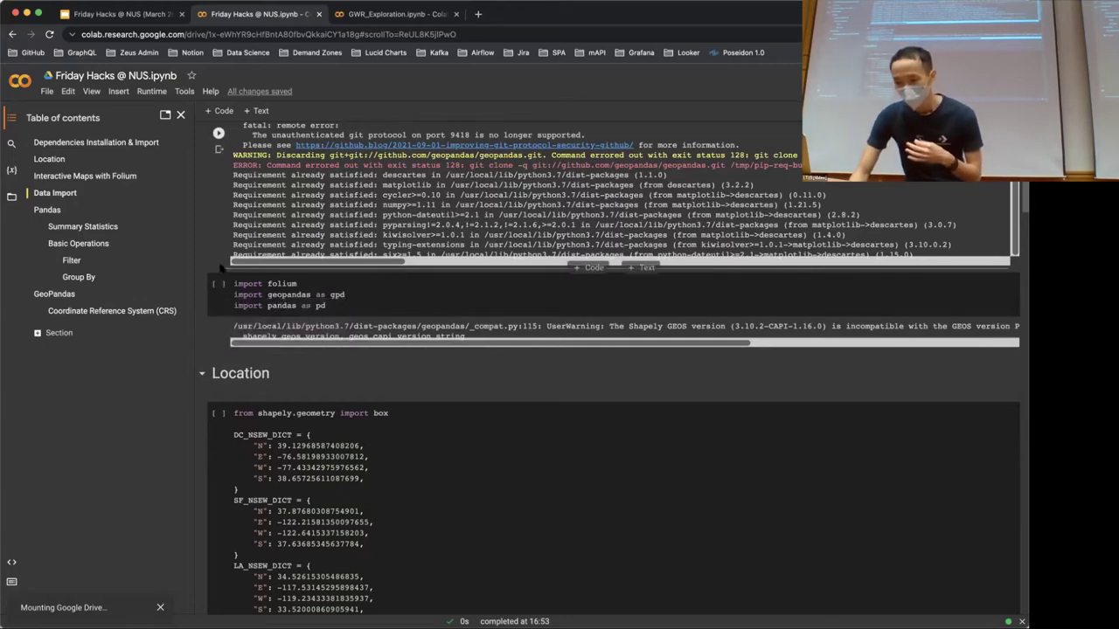
{"action": "scroll", "coordinate": [210, 265], "scroll_direction": "up", "scroll_amount": 2}
{"action": "scroll", "coordinate": [211, 265], "scroll_direction": "up", "scroll_amount": 5}
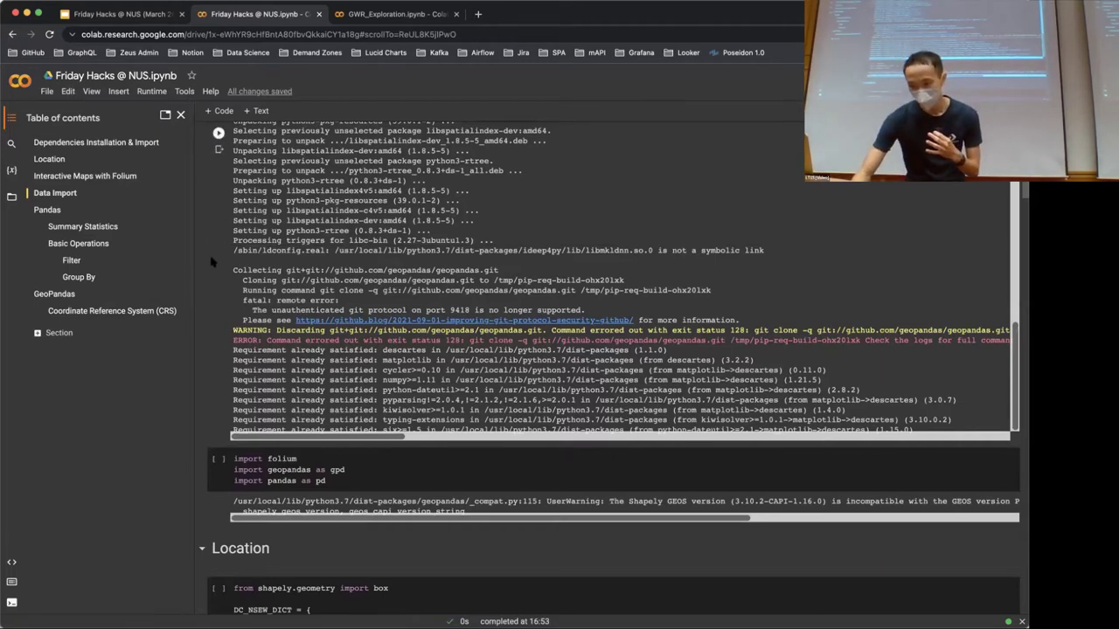
{"action": "scroll", "coordinate": [211, 263], "scroll_direction": "down", "scroll_amount": 5}
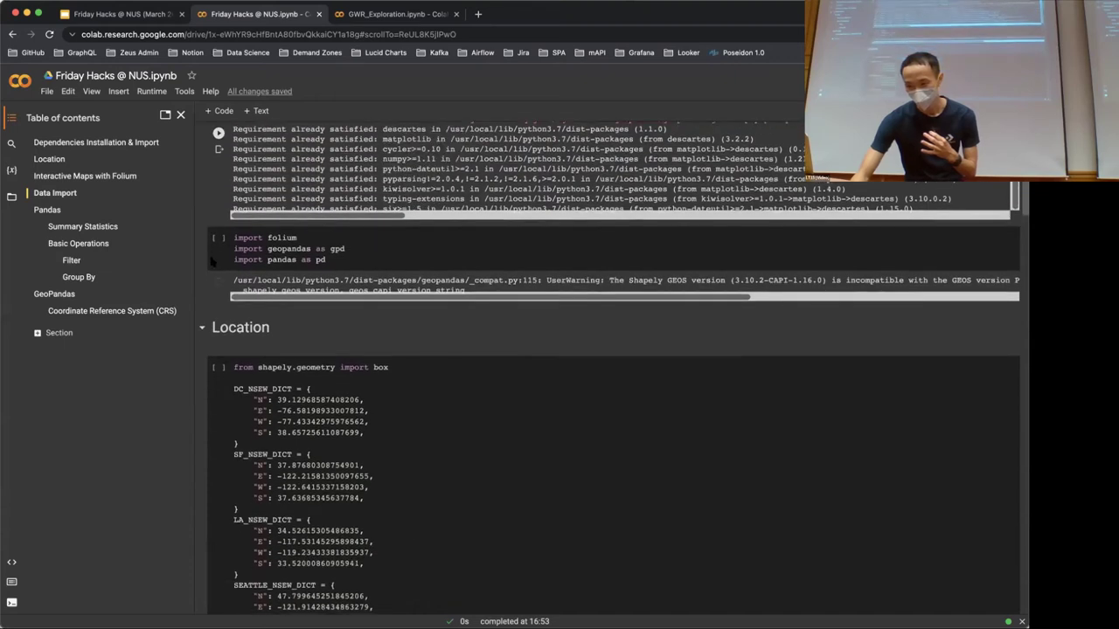
{"action": "scroll", "coordinate": [211, 260], "scroll_direction": "down", "scroll_amount": 3}
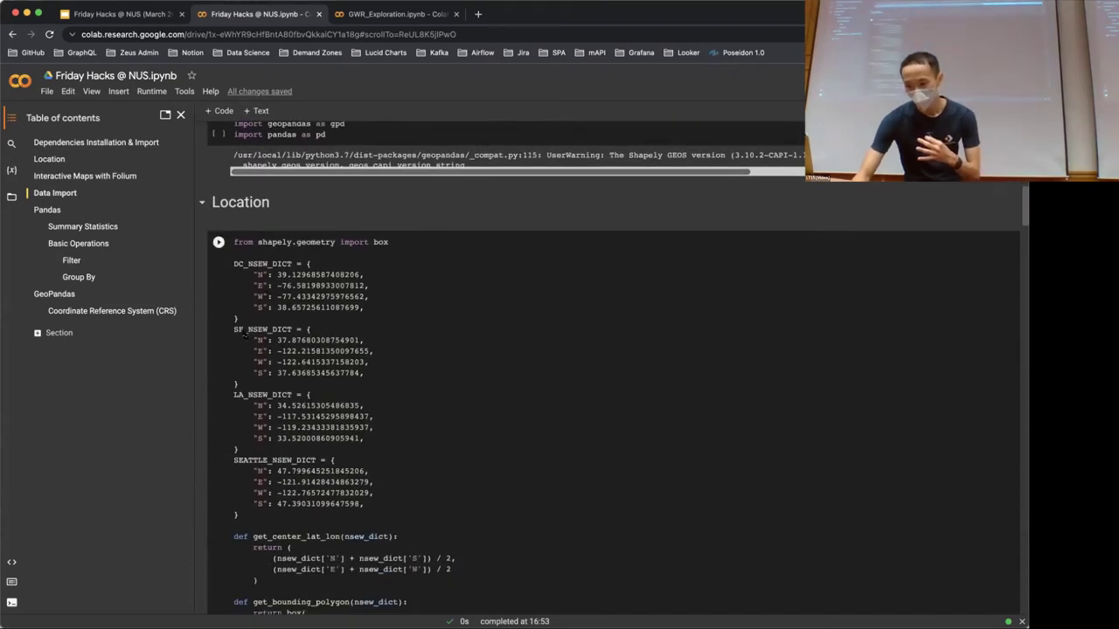
{"action": "scroll", "coordinate": [226, 325], "scroll_direction": "down", "scroll_amount": 6}
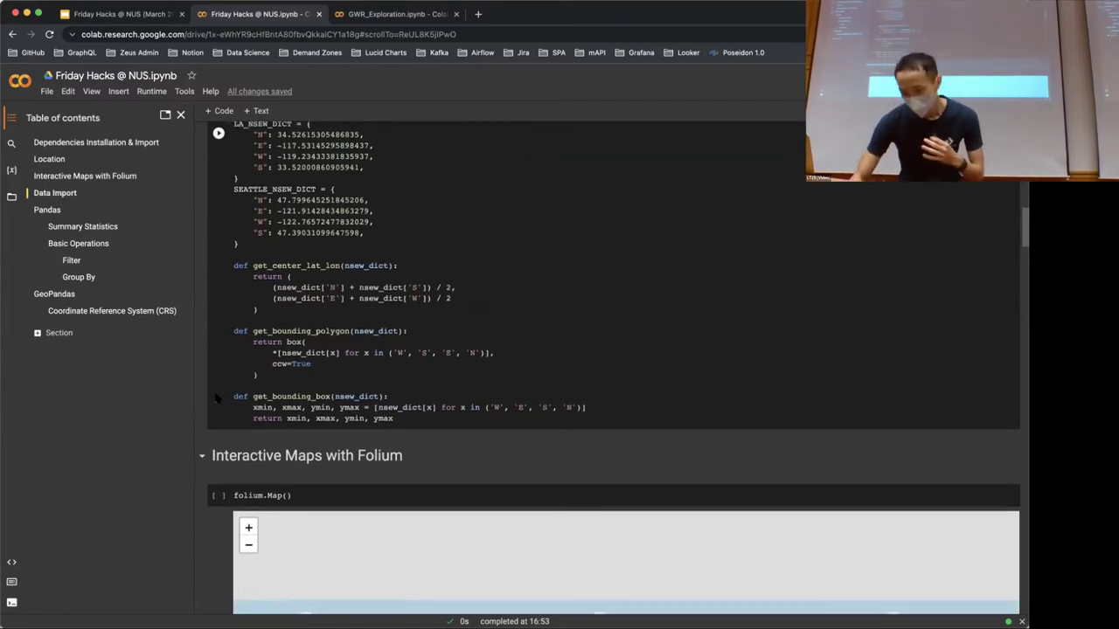
{"action": "scroll", "coordinate": [216, 398], "scroll_direction": "up", "scroll_amount": 6}
{"action": "scroll", "coordinate": [215, 398], "scroll_direction": "up", "scroll_amount": 15}
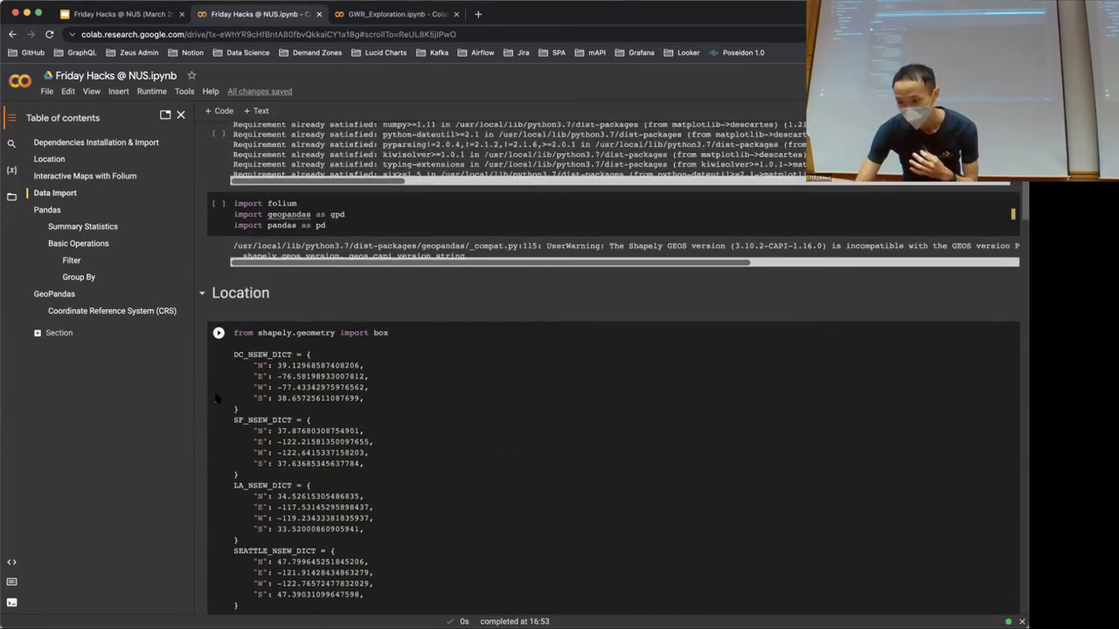
{"action": "scroll", "coordinate": [216, 398], "scroll_direction": "up", "scroll_amount": 1}
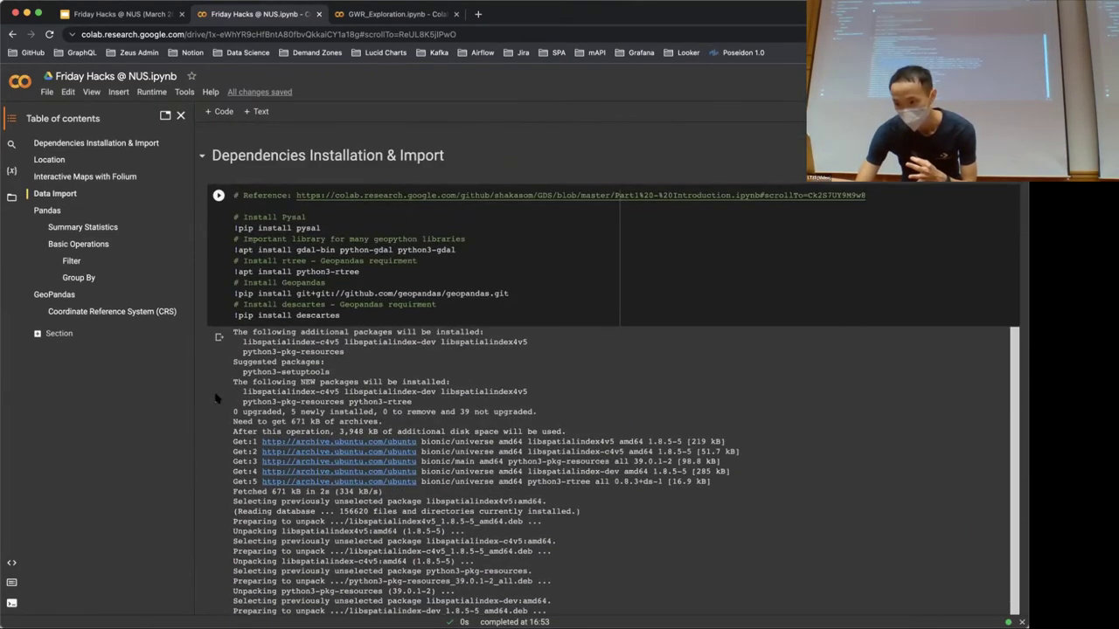
{"action": "scroll", "coordinate": [214, 404], "scroll_direction": "down", "scroll_amount": 5}
{"action": "scroll", "coordinate": [214, 409], "scroll_direction": "down", "scroll_amount": 4}
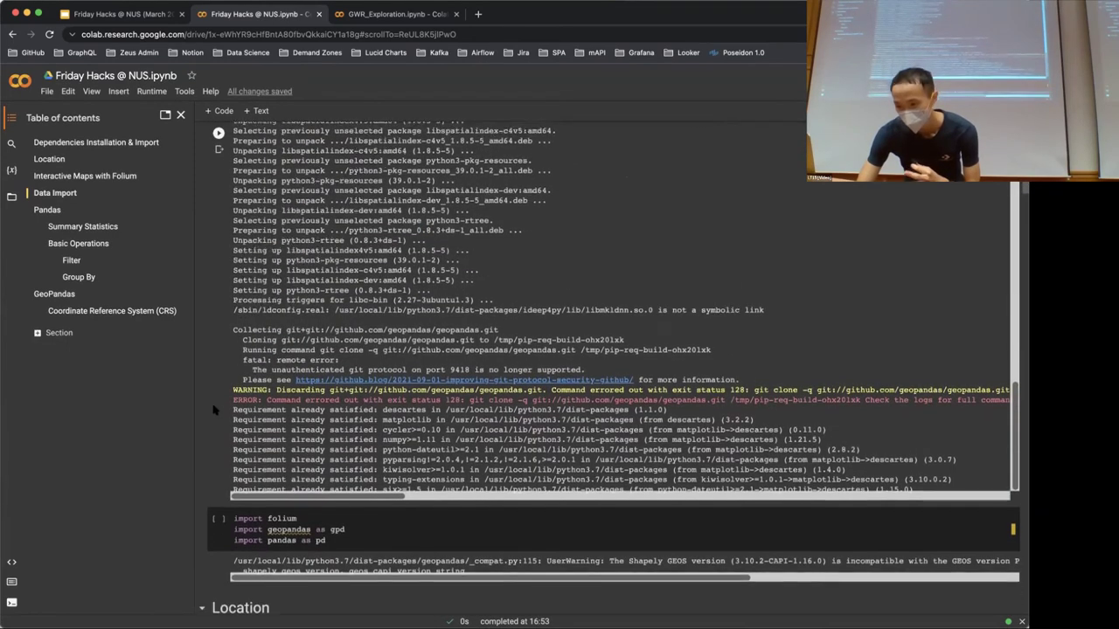
{"action": "scroll", "coordinate": [214, 409], "scroll_direction": "down", "scroll_amount": 13}
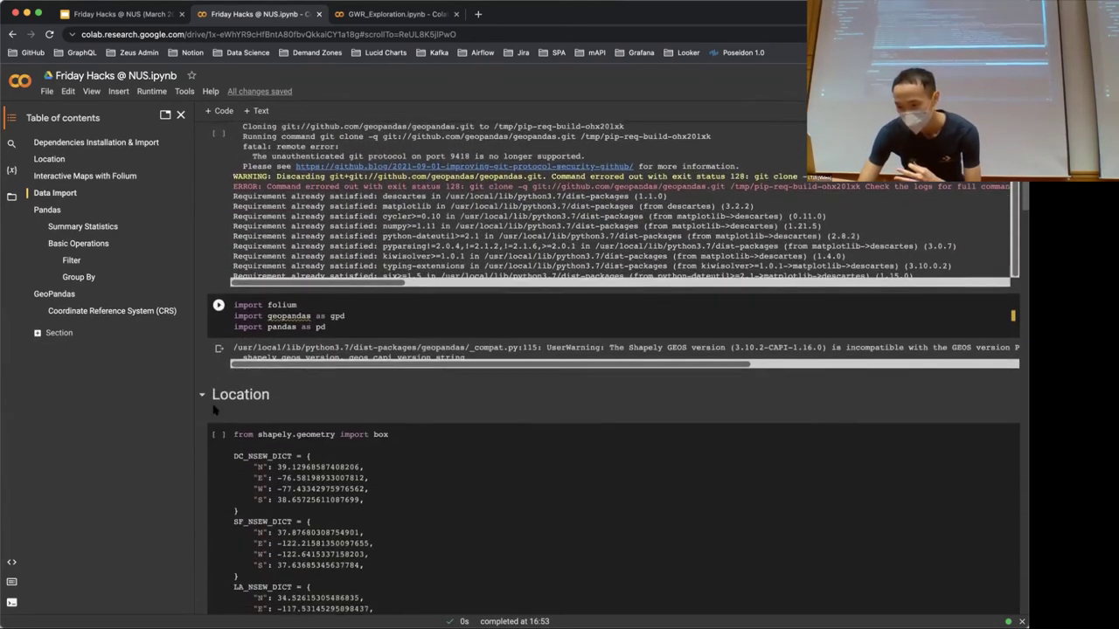
{"action": "scroll", "coordinate": [214, 409], "scroll_direction": "down", "scroll_amount": 3}
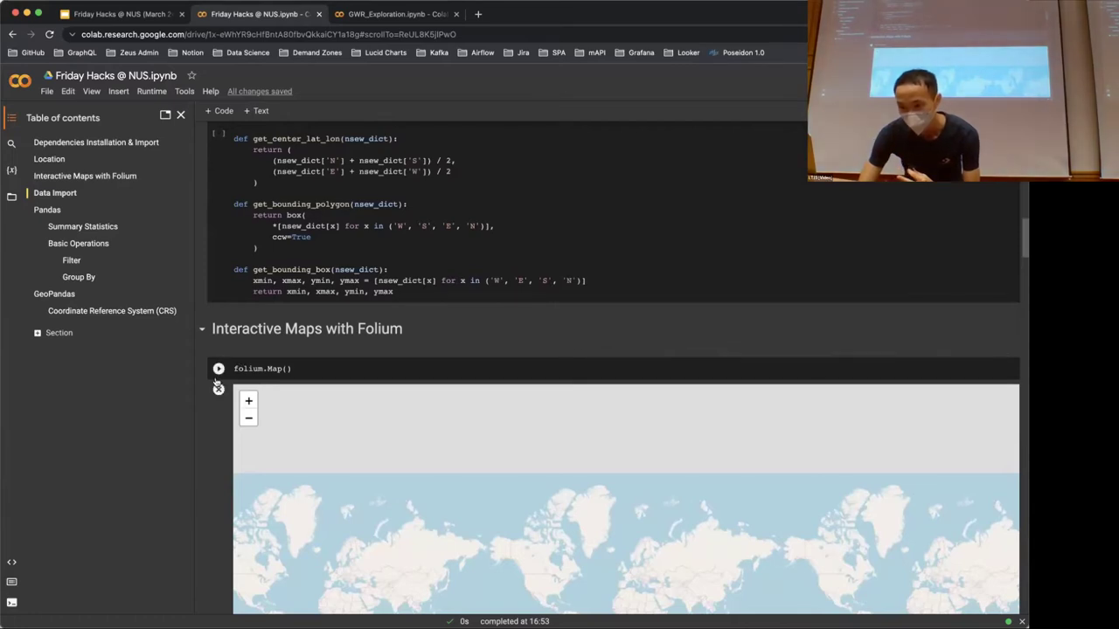
{"action": "scroll", "coordinate": [218, 387], "scroll_direction": "down", "scroll_amount": 3}
{"action": "scroll", "coordinate": [214, 394], "scroll_direction": "down", "scroll_amount": 1}
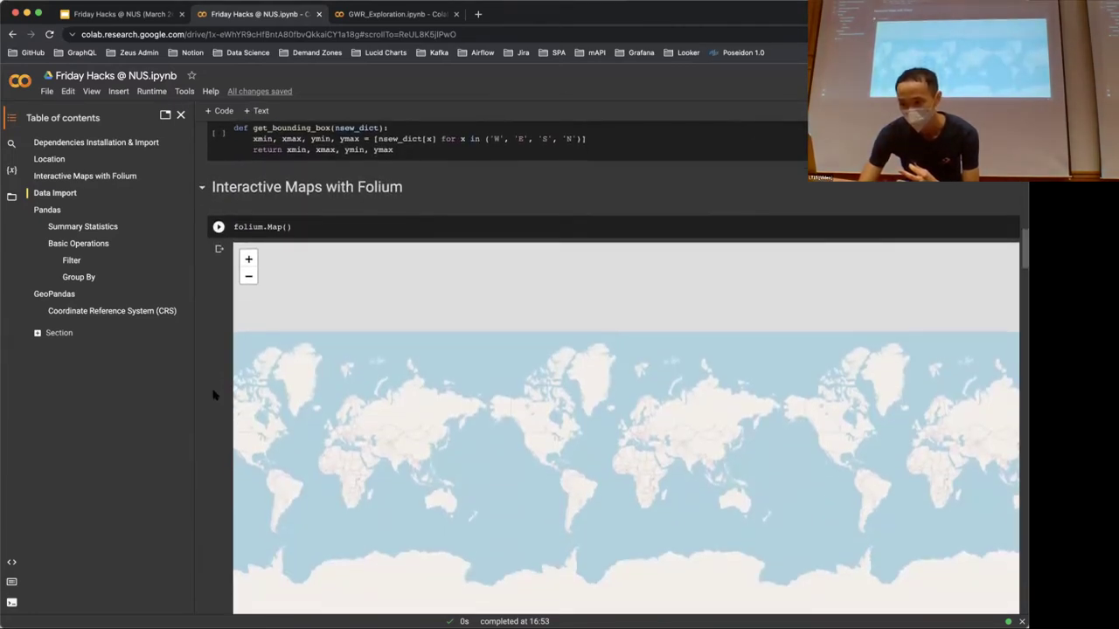
Step: Select the folium.Map() cell, highlighting 'folium', and hide the table of contents
{"action": "left_click", "coordinate": [270, 200]}
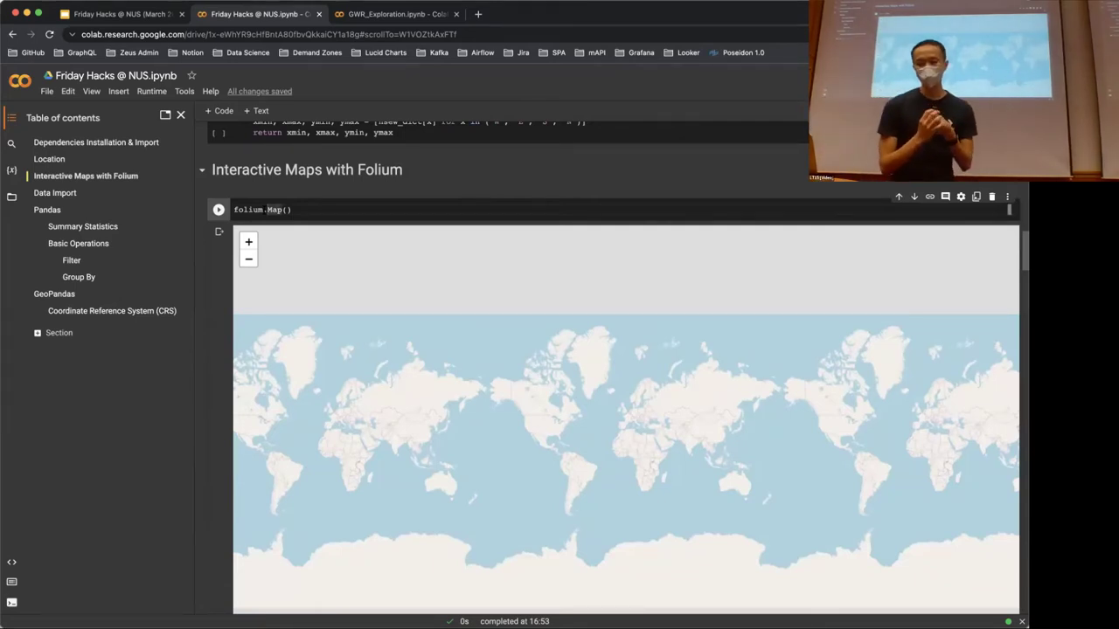
{"action": "double_click", "coordinate": [265, 210]}
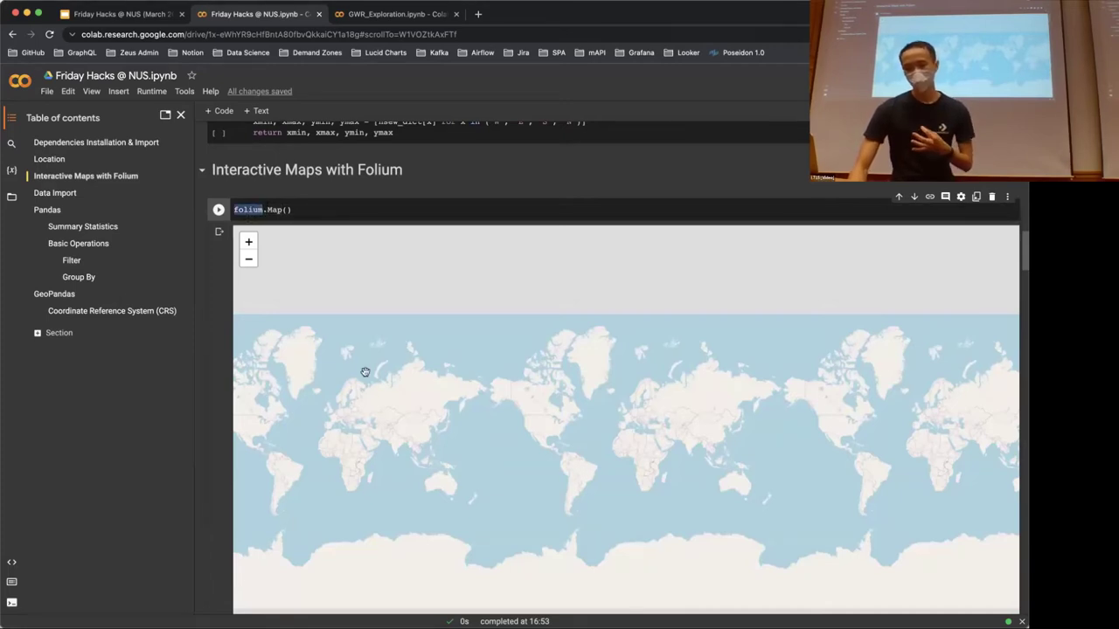
{"action": "scroll", "coordinate": [219, 306], "scroll_direction": "down", "scroll_amount": 2}
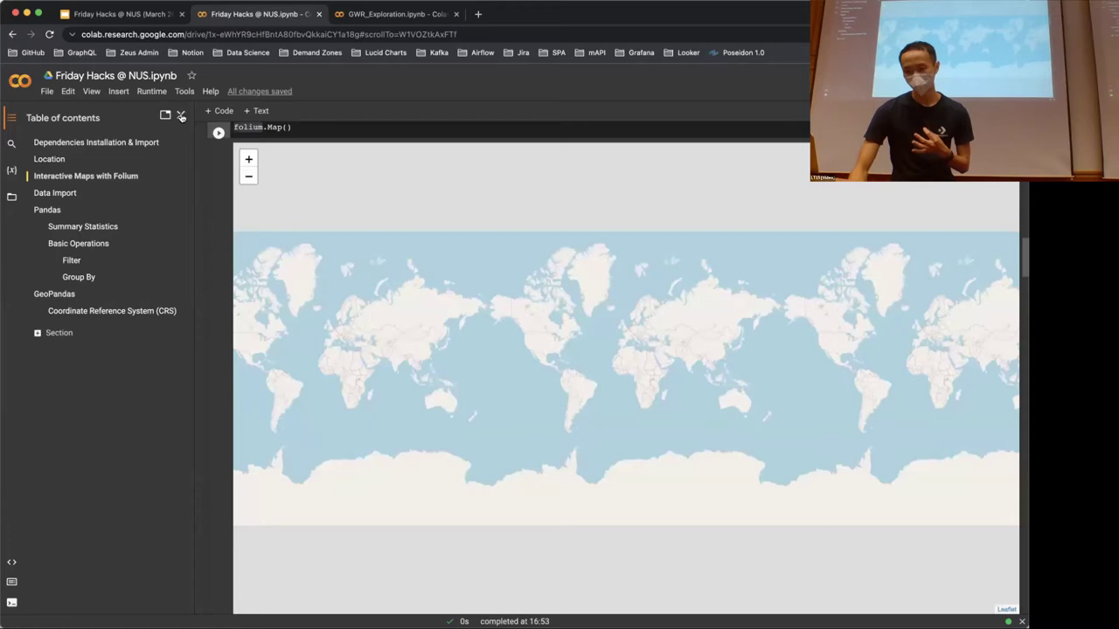
{"action": "left_click", "coordinate": [181, 115]}
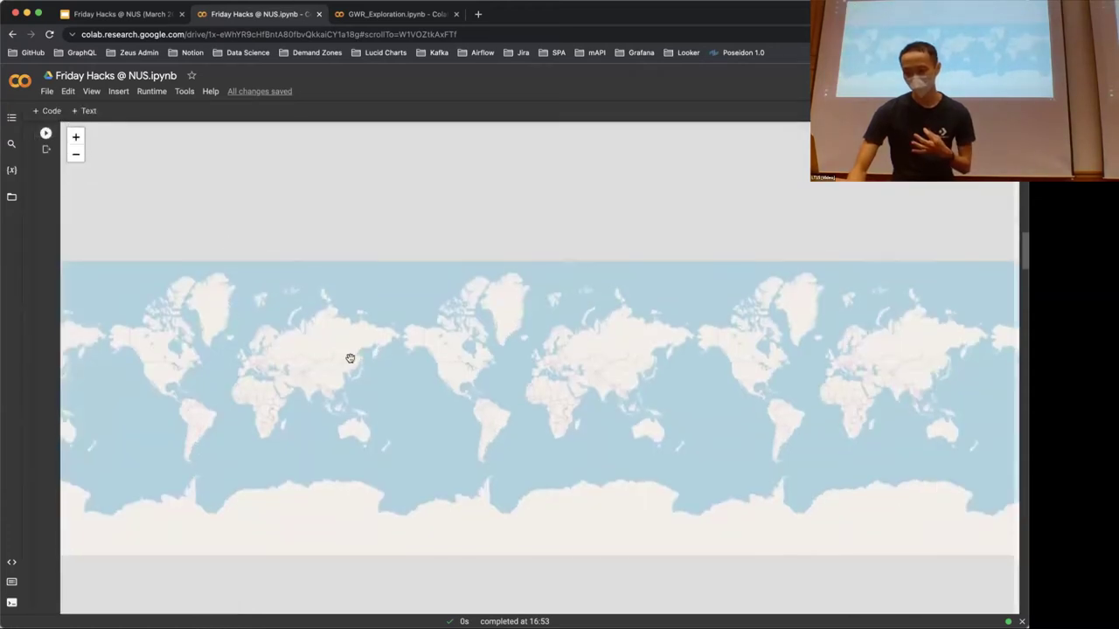
Step: Zoom the world map in to Japan, then continue down to the Singapore street map
{"action": "scroll", "coordinate": [317, 355], "scroll_direction": "down", "scroll_amount": 2}
{"action": "scroll", "coordinate": [318, 356], "scroll_direction": "up", "scroll_amount": 2}
{"action": "scroll", "coordinate": [319, 356], "scroll_direction": "up", "scroll_amount": 5}
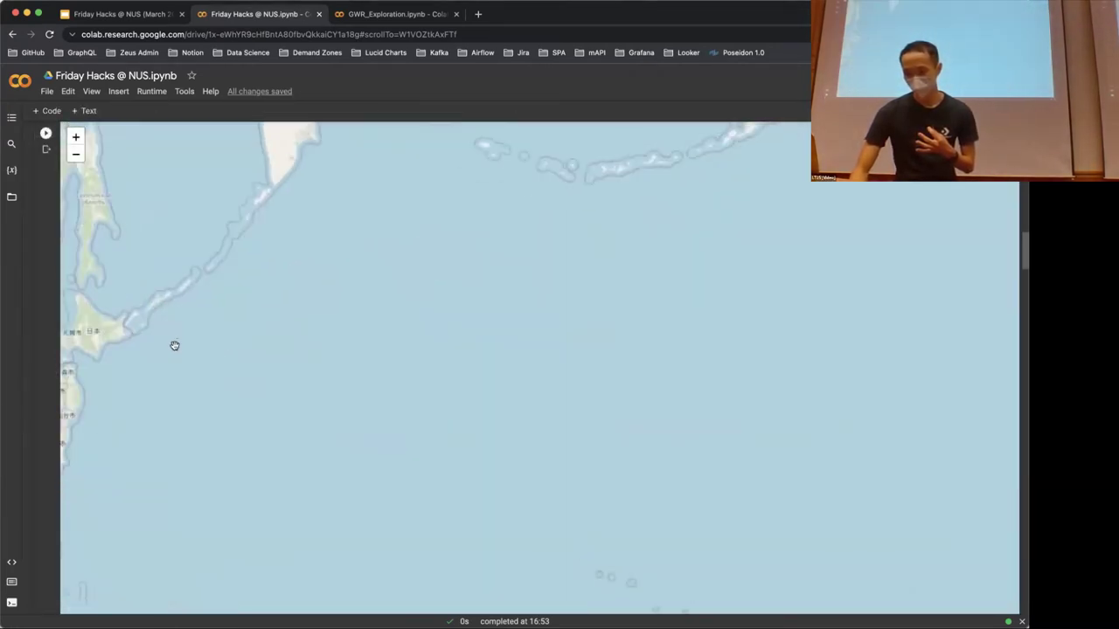
{"action": "scroll", "coordinate": [402, 347], "scroll_direction": "down", "scroll_amount": 2}
{"action": "scroll", "coordinate": [370, 355], "scroll_direction": "up", "scroll_amount": 1}
{"action": "scroll", "coordinate": [254, 353], "scroll_direction": "down", "scroll_amount": 1}
{"action": "scroll", "coordinate": [39, 330], "scroll_direction": "down", "scroll_amount": 3}
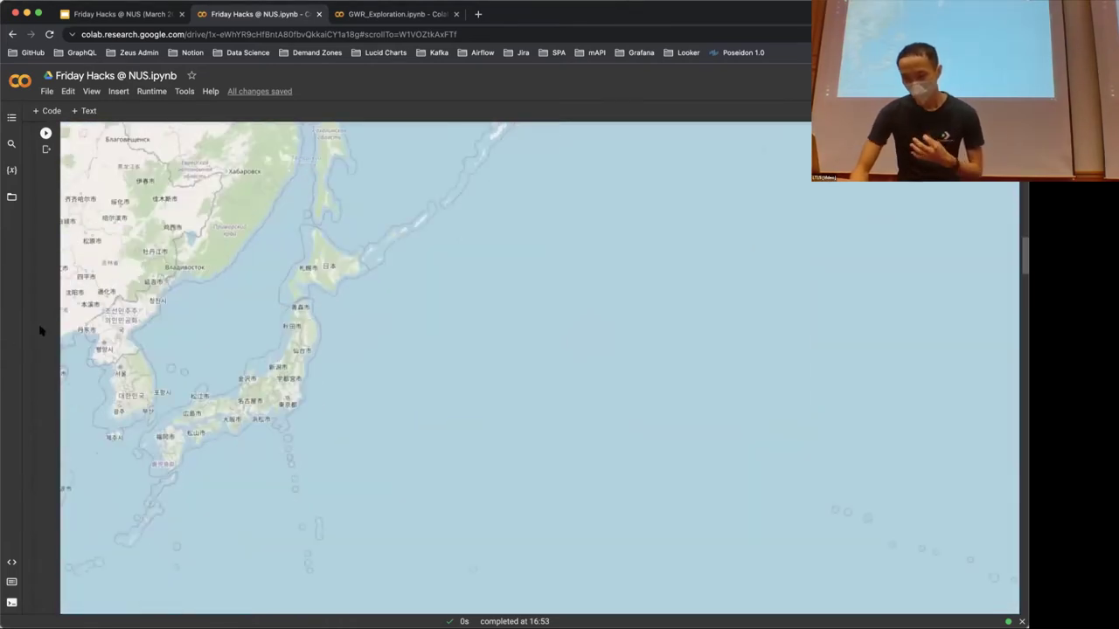
{"action": "scroll", "coordinate": [39, 330], "scroll_direction": "down", "scroll_amount": 4}
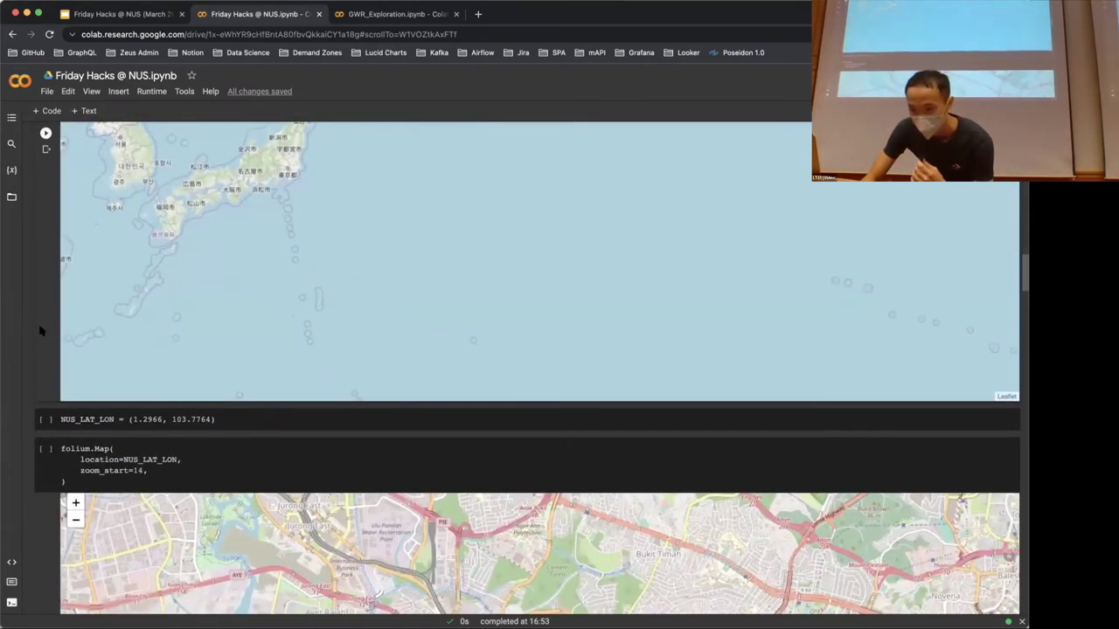
Step: Point out zoom_start=14 in the NUS_LAT_LON map cell and zoom around Clementi and Kent Ridge
{"action": "scroll", "coordinate": [41, 332], "scroll_direction": "down", "scroll_amount": 2}
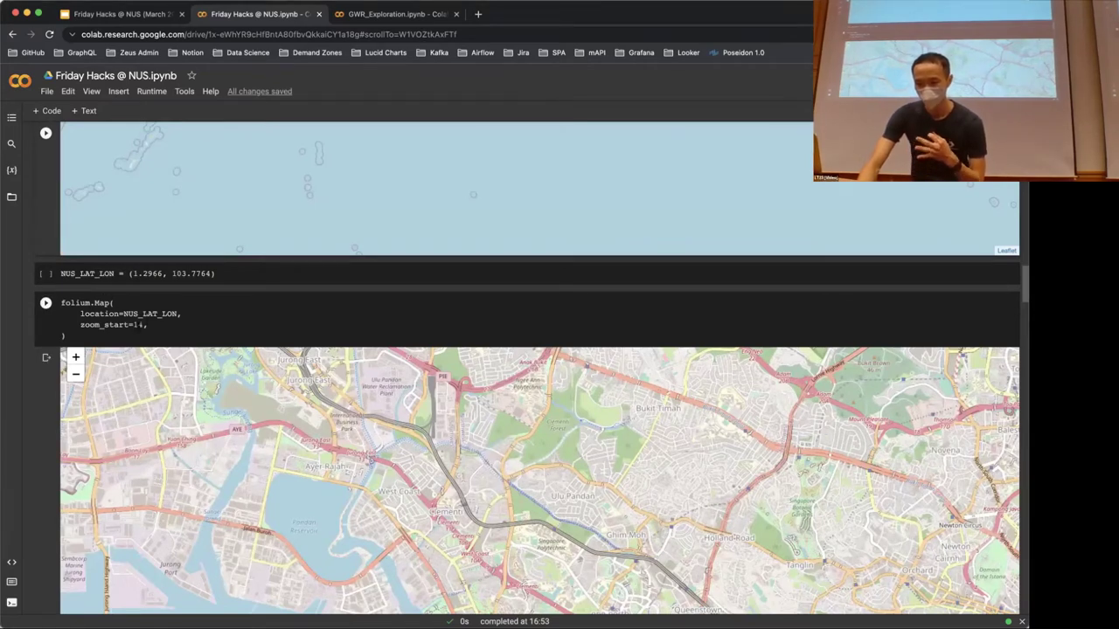
{"action": "left_click", "coordinate": [137, 325]}
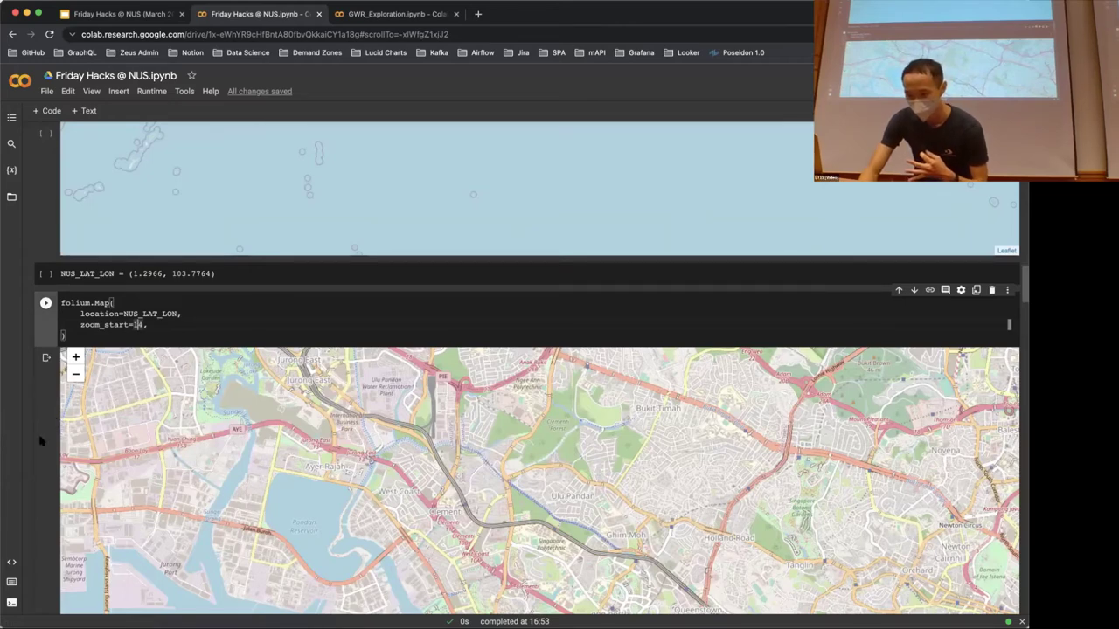
{"action": "scroll", "coordinate": [39, 442], "scroll_direction": "down", "scroll_amount": 3}
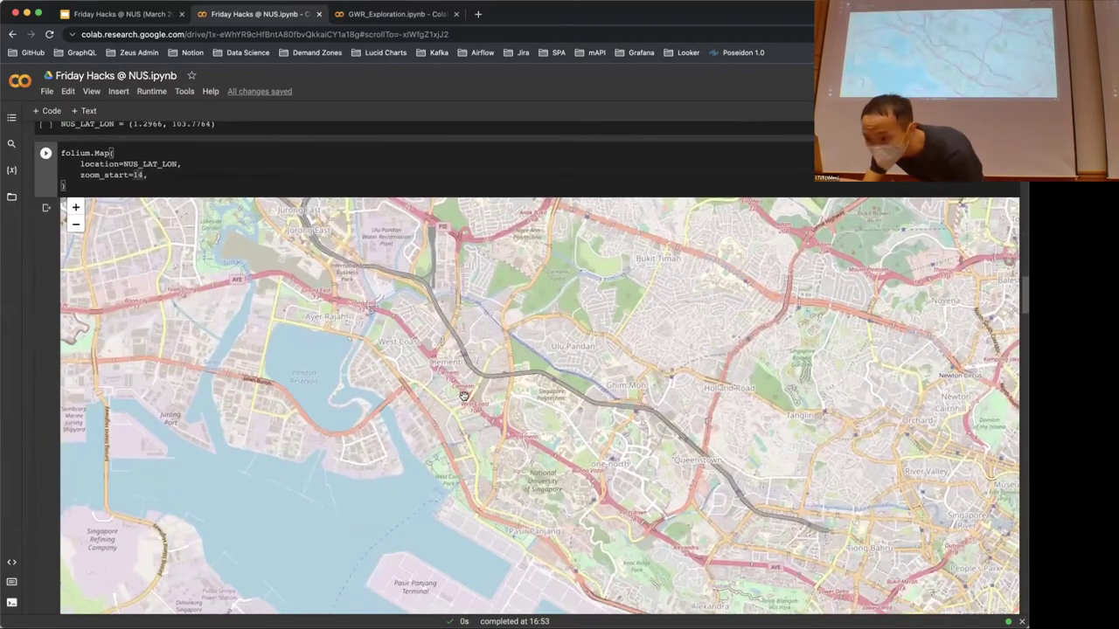
{"action": "scroll", "coordinate": [461, 395], "scroll_direction": "up", "scroll_amount": 2}
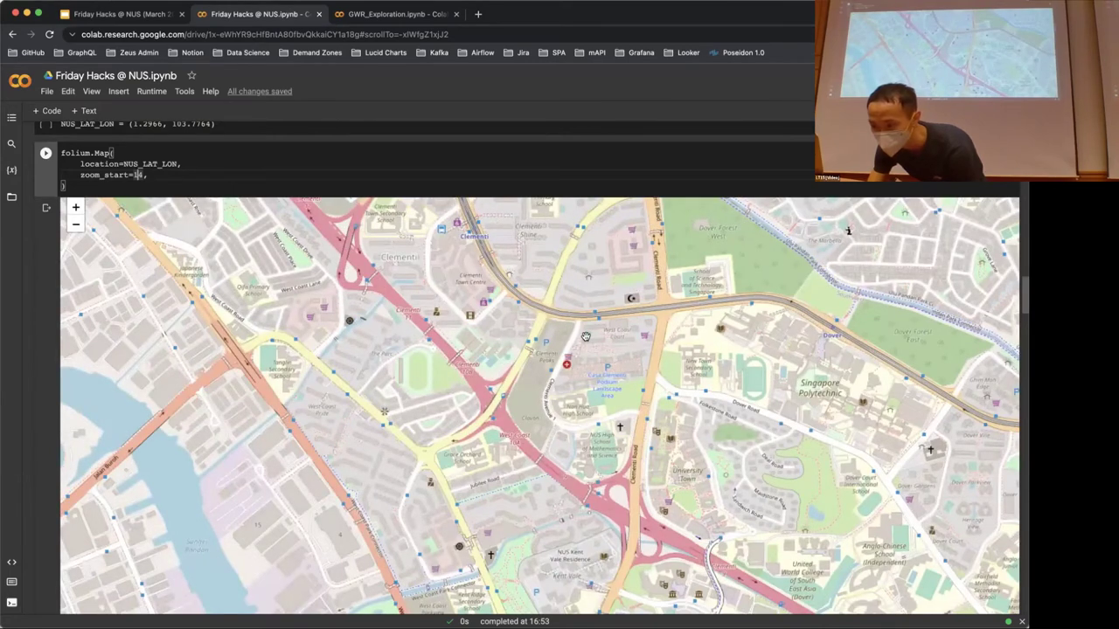
{"action": "scroll", "coordinate": [585, 336], "scroll_direction": "down", "scroll_amount": 2}
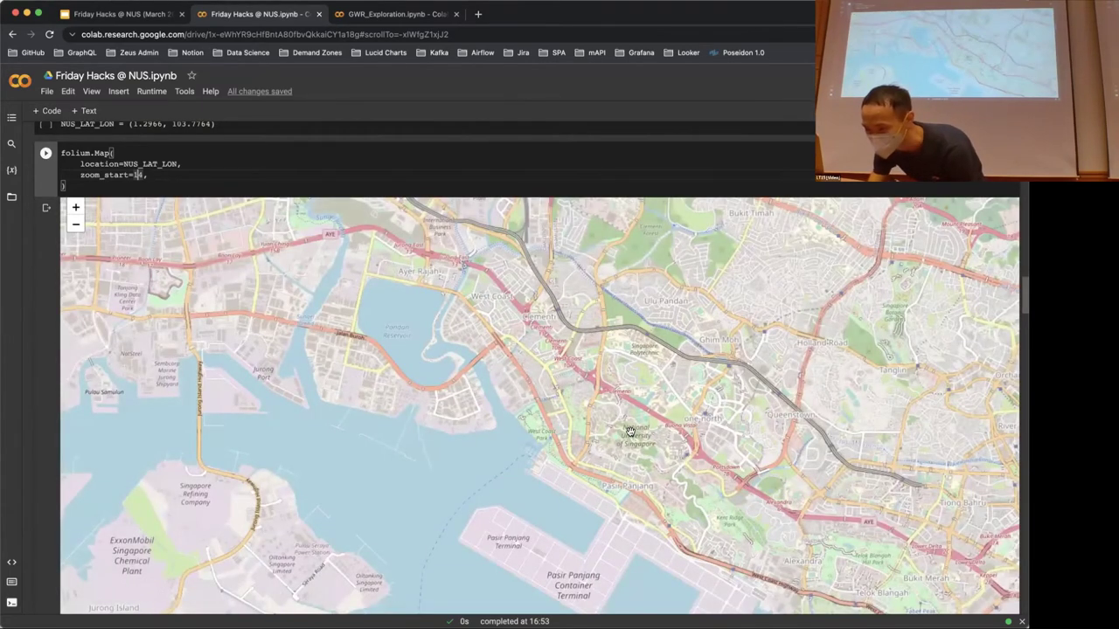
{"action": "scroll", "coordinate": [630, 432], "scroll_direction": "up", "scroll_amount": 2}
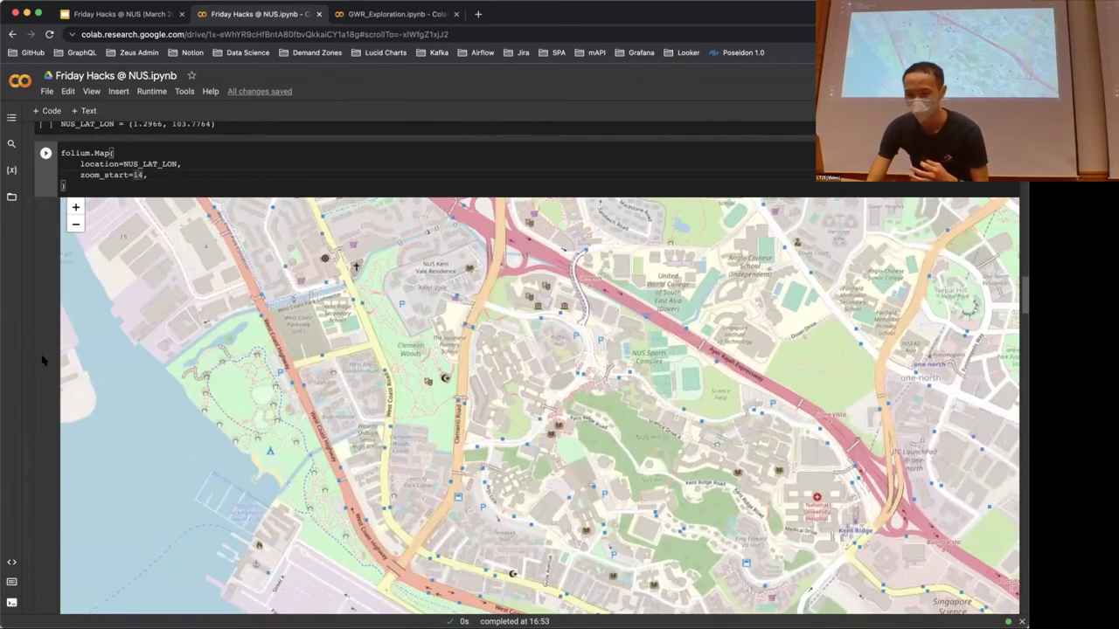
{"action": "scroll", "coordinate": [42, 360], "scroll_direction": "down", "scroll_amount": 10}
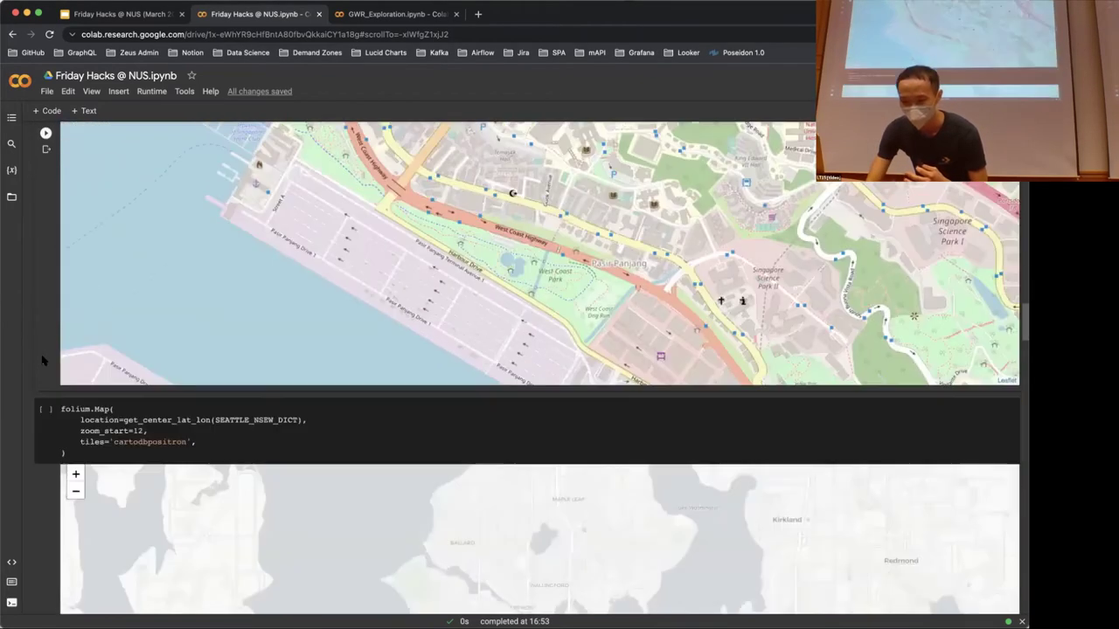
Step: Highlight the tiles='cartodbpositron' setting of the Seattle folium.Map cell
{"action": "scroll", "coordinate": [42, 360], "scroll_direction": "down", "scroll_amount": 1}
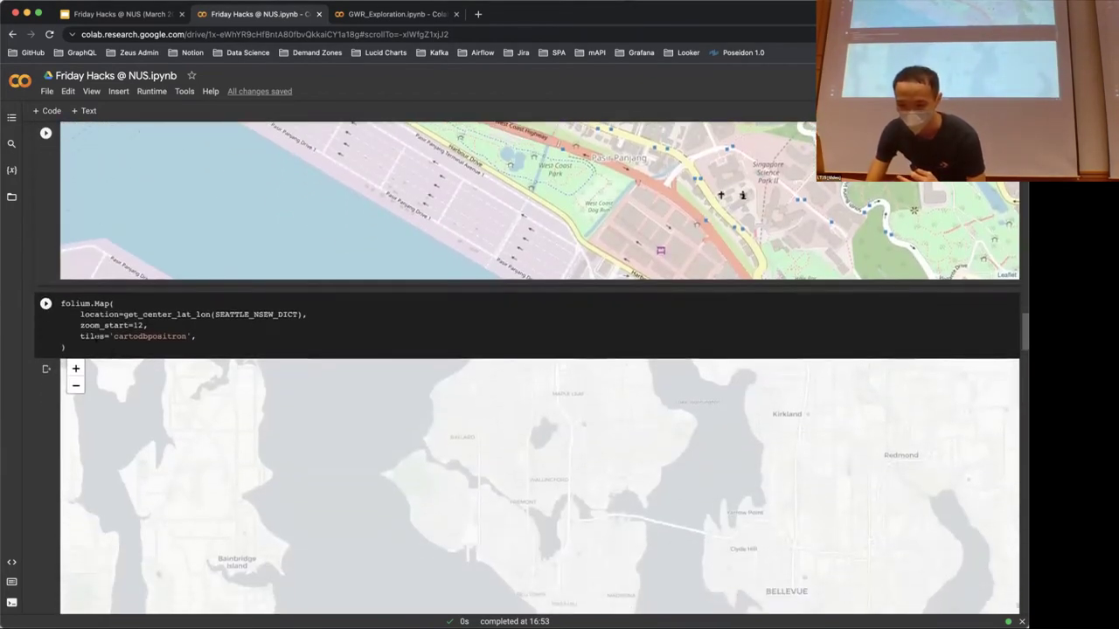
{"action": "left_click_drag", "start_coordinate": [81, 337], "coordinate": [63, 347]}
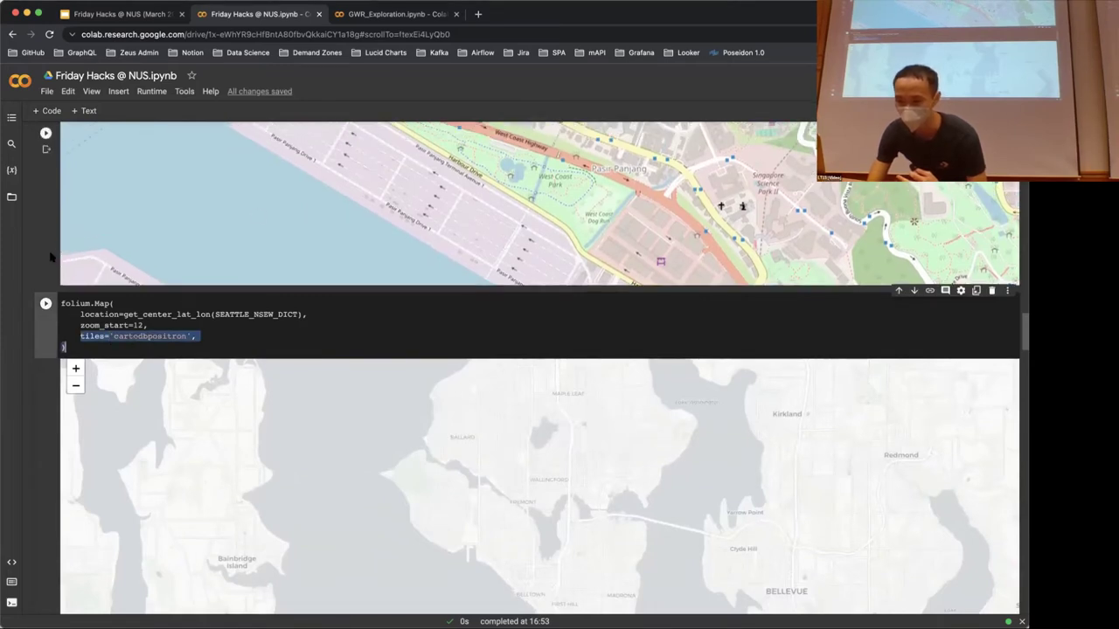
{"action": "scroll", "coordinate": [48, 256], "scroll_direction": "up", "scroll_amount": 2}
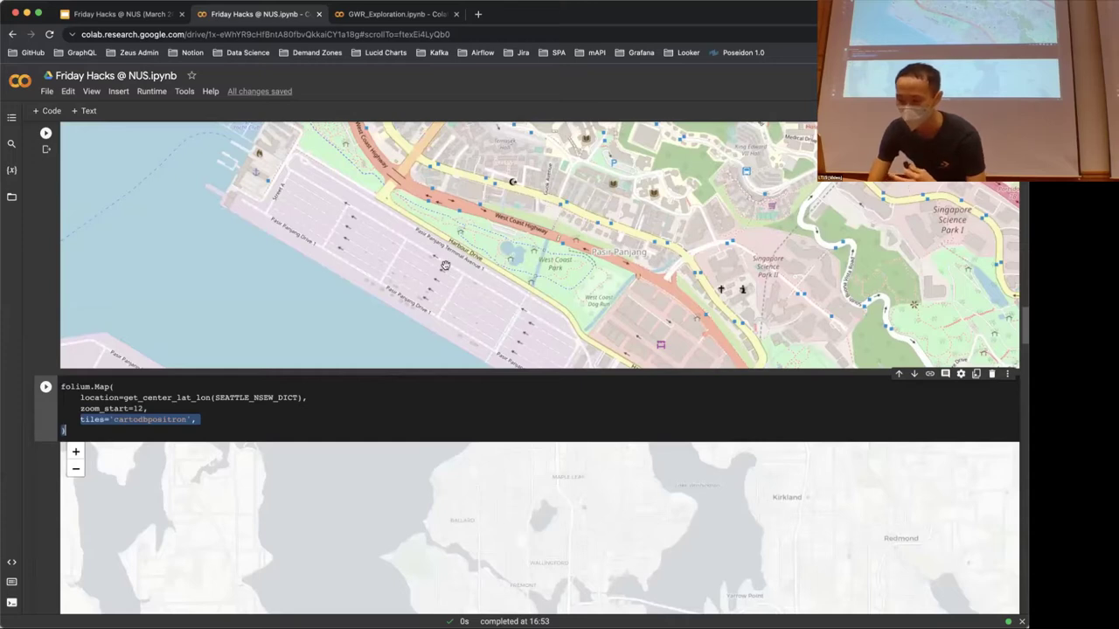
{"action": "scroll", "coordinate": [41, 437], "scroll_direction": "down", "scroll_amount": 2}
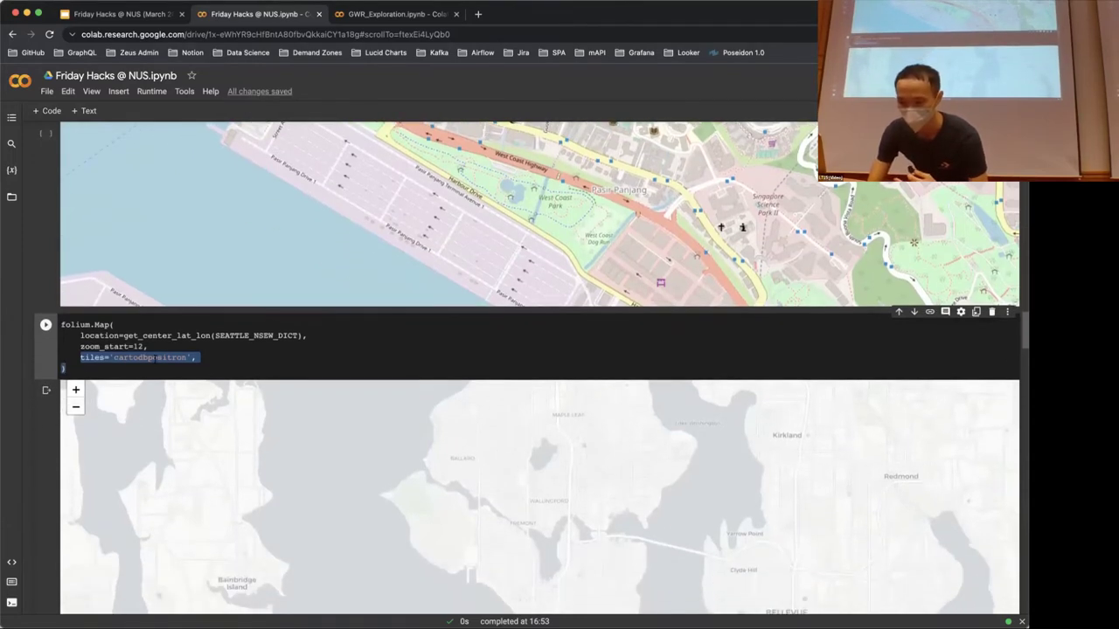
{"action": "double_click", "coordinate": [184, 358]}
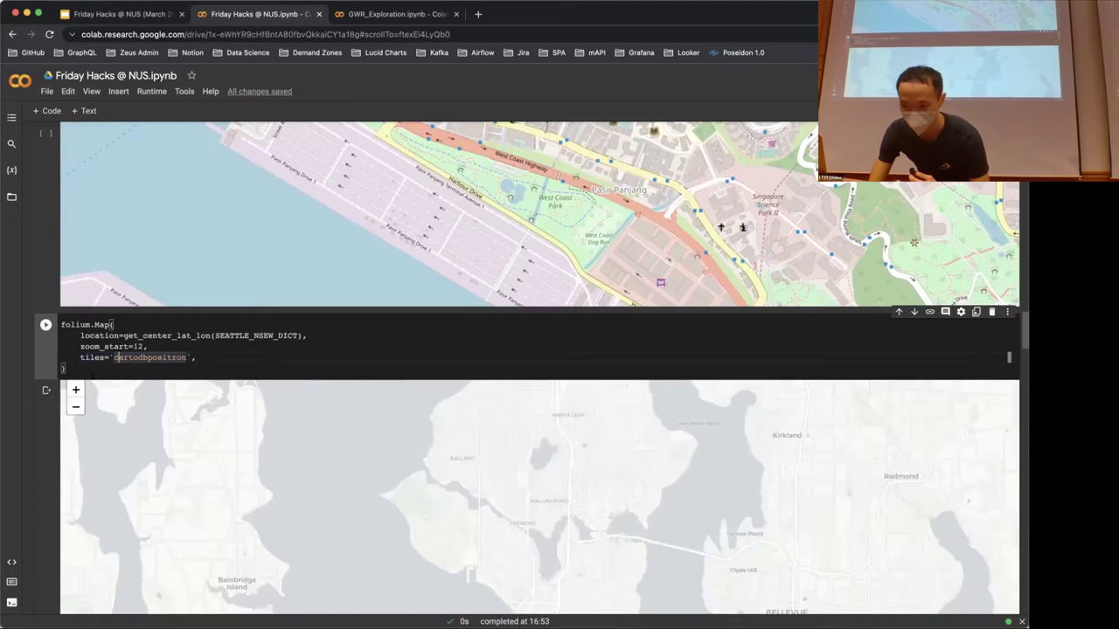
Step: Mark the get_center_lat_lon(SEATTLE_NSEW_DICT) centre expression, then continue to the Data Import section
{"action": "scroll", "coordinate": [48, 491], "scroll_direction": "down", "scroll_amount": 4}
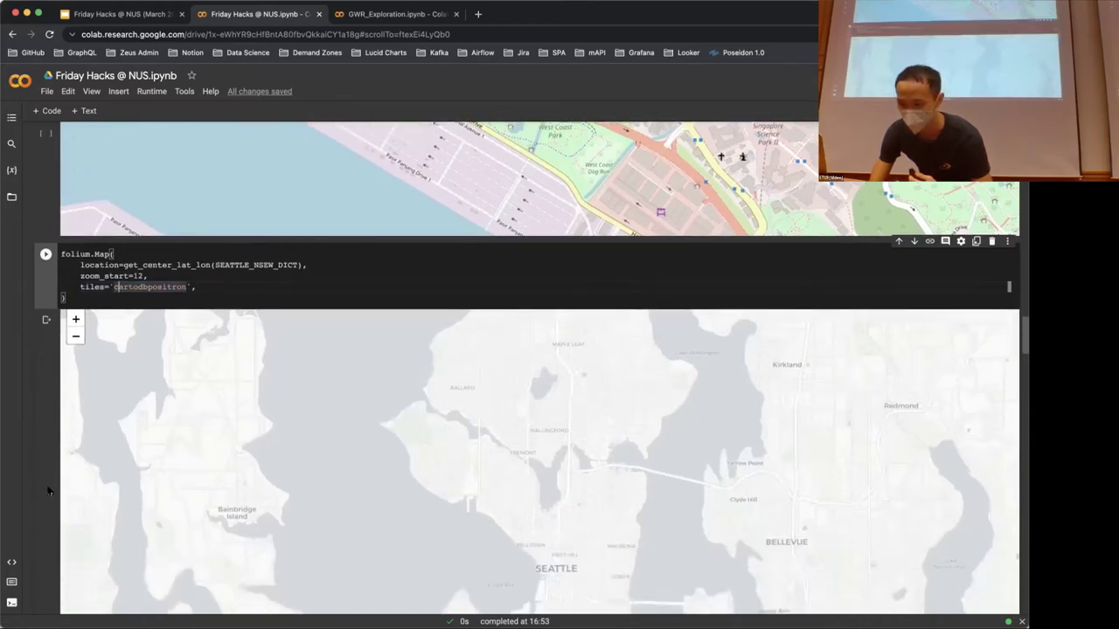
{"action": "scroll", "coordinate": [48, 492], "scroll_direction": "down", "scroll_amount": 1}
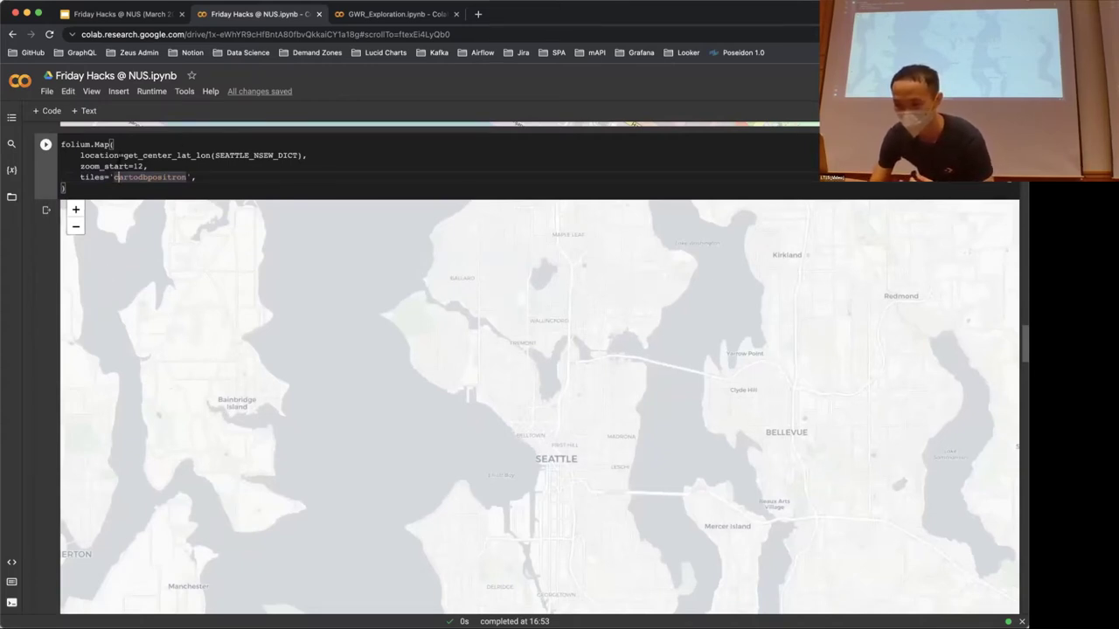
{"action": "left_click_drag", "start_coordinate": [123, 155], "coordinate": [294, 155]}
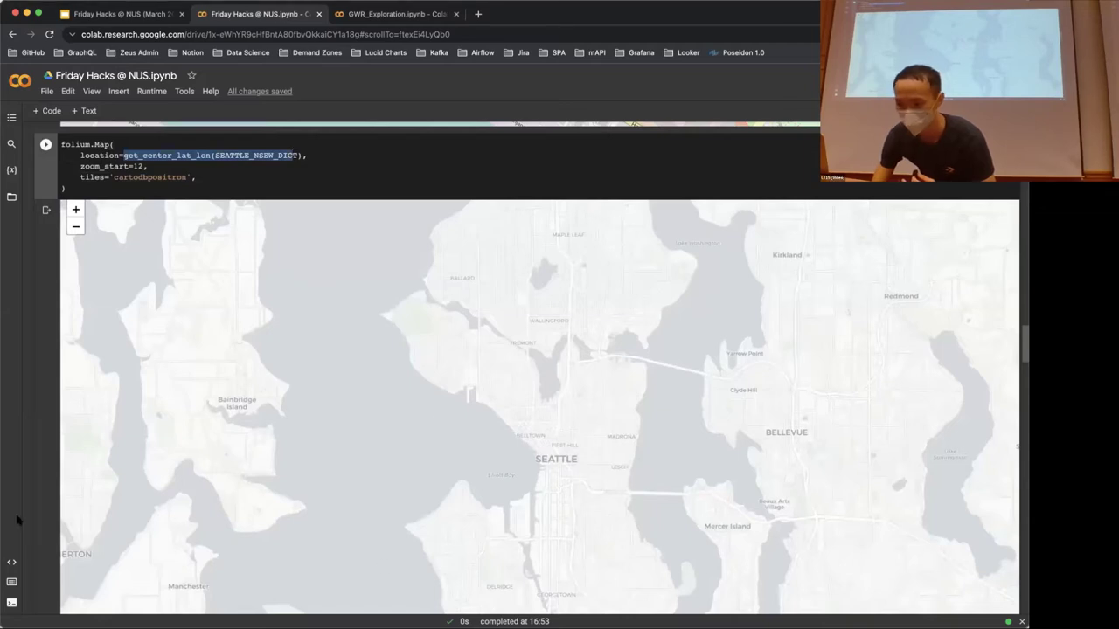
{"action": "scroll", "coordinate": [46, 448], "scroll_direction": "down", "scroll_amount": 5}
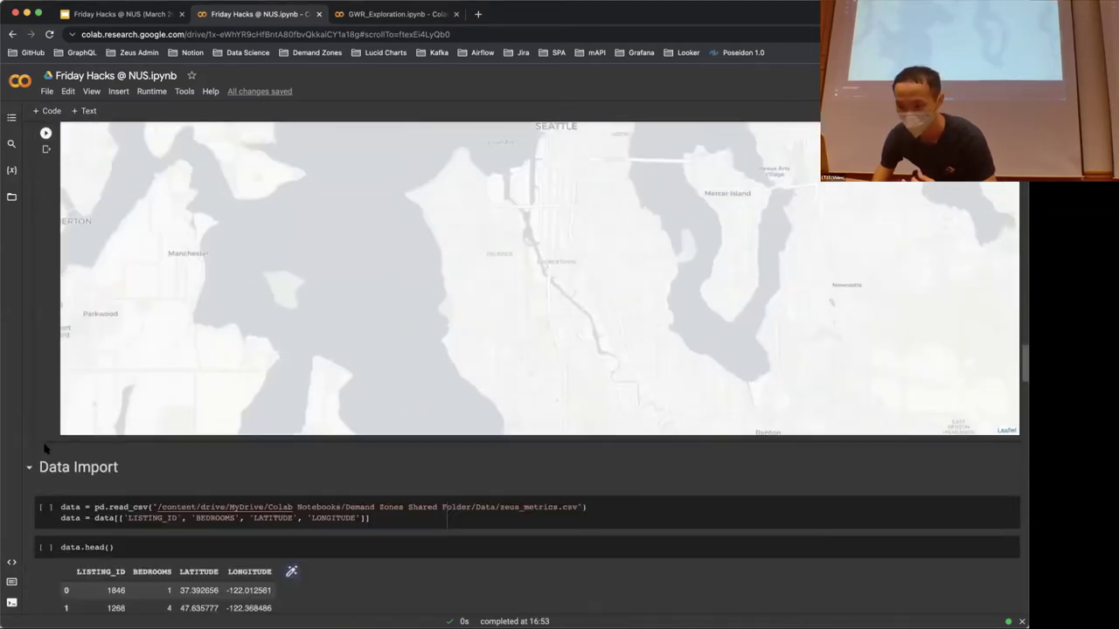
{"action": "scroll", "coordinate": [45, 448], "scroll_direction": "up", "scroll_amount": 3}
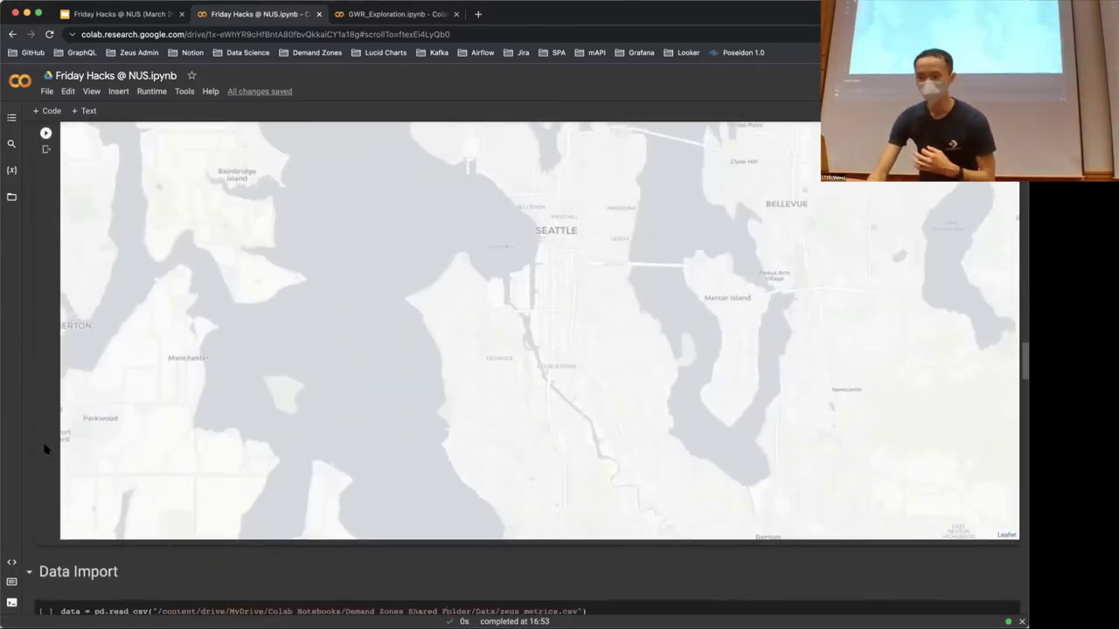
{"action": "scroll", "coordinate": [46, 449], "scroll_direction": "up", "scroll_amount": 2}
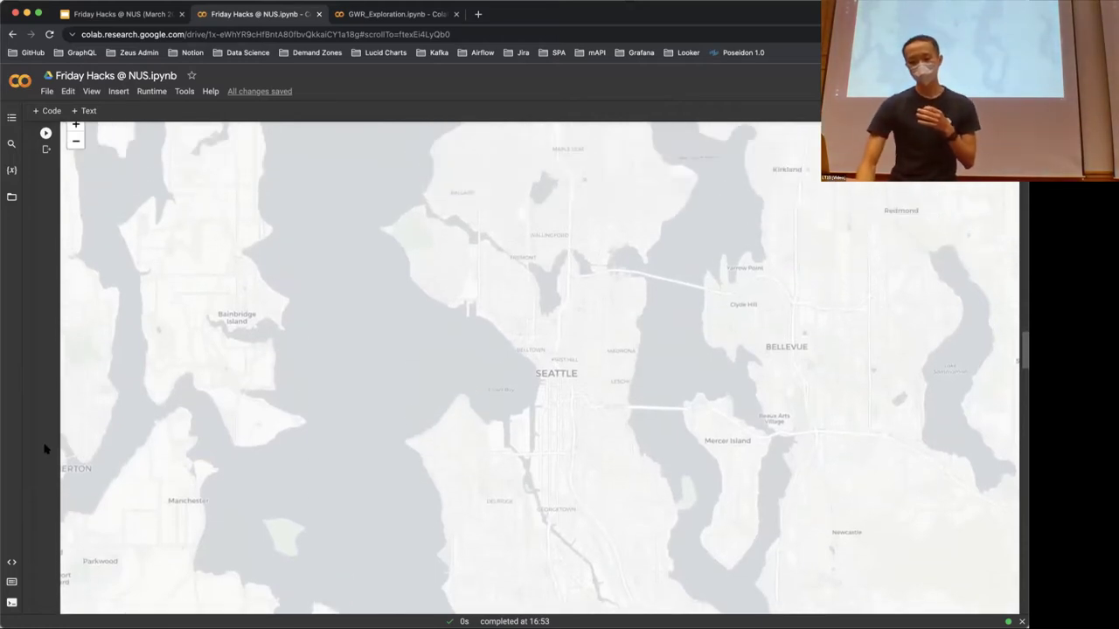
{"action": "scroll", "coordinate": [45, 449], "scroll_direction": "down", "scroll_amount": 1}
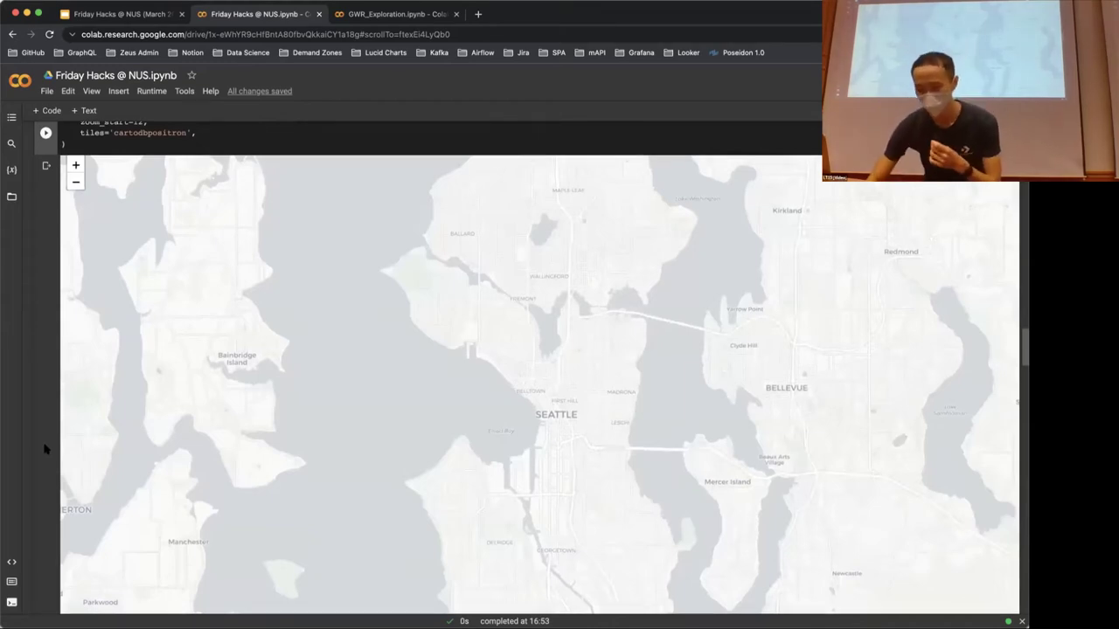
{"action": "scroll", "coordinate": [46, 449], "scroll_direction": "down", "scroll_amount": 3}
{"action": "scroll", "coordinate": [45, 449], "scroll_direction": "down", "scroll_amount": 1}
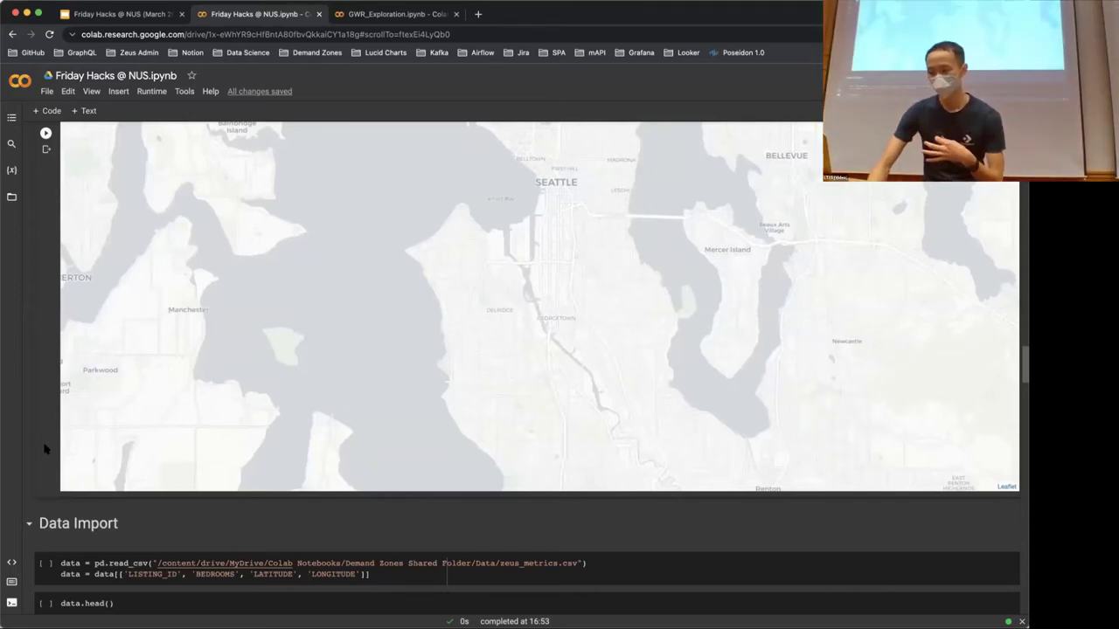
{"action": "scroll", "coordinate": [45, 448], "scroll_direction": "down", "scroll_amount": 5}
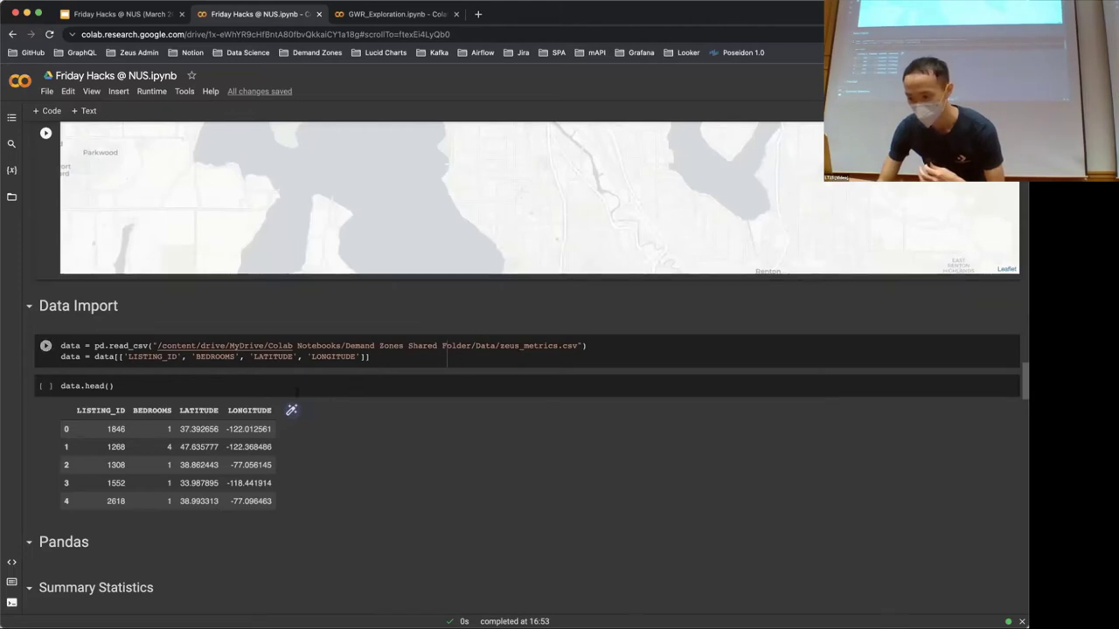
Step: Rerun the data.head() cell to preview the zeus_metrics.csv listings
{"action": "left_click", "coordinate": [46, 385]}
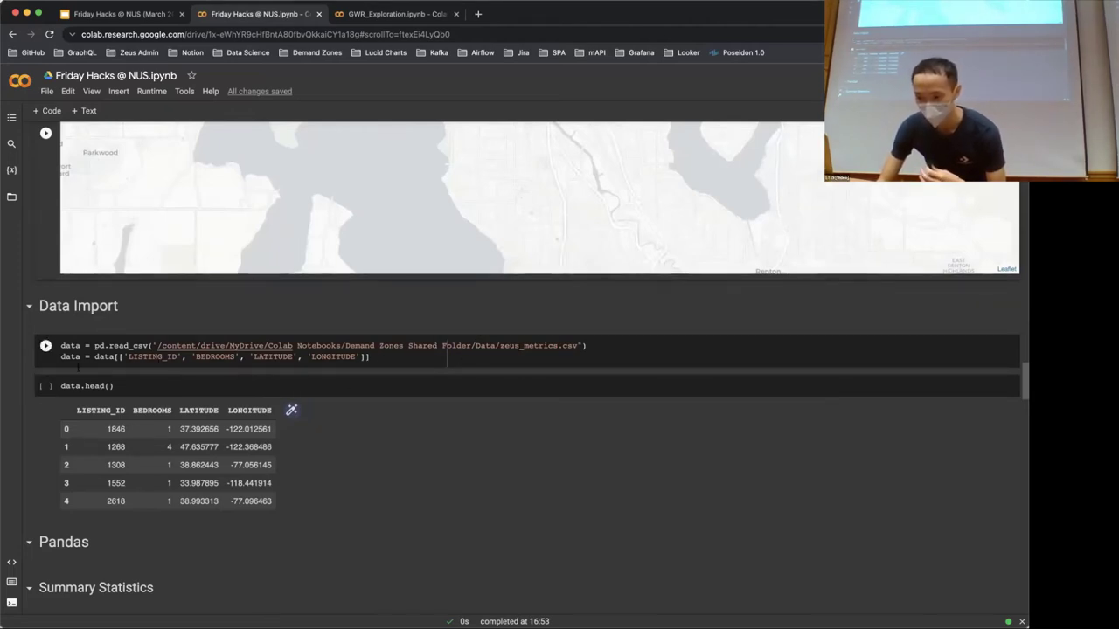
{"action": "left_click", "coordinate": [45, 386]}
{"action": "scroll", "coordinate": [262, 350], "scroll_direction": "down", "scroll_amount": 2}
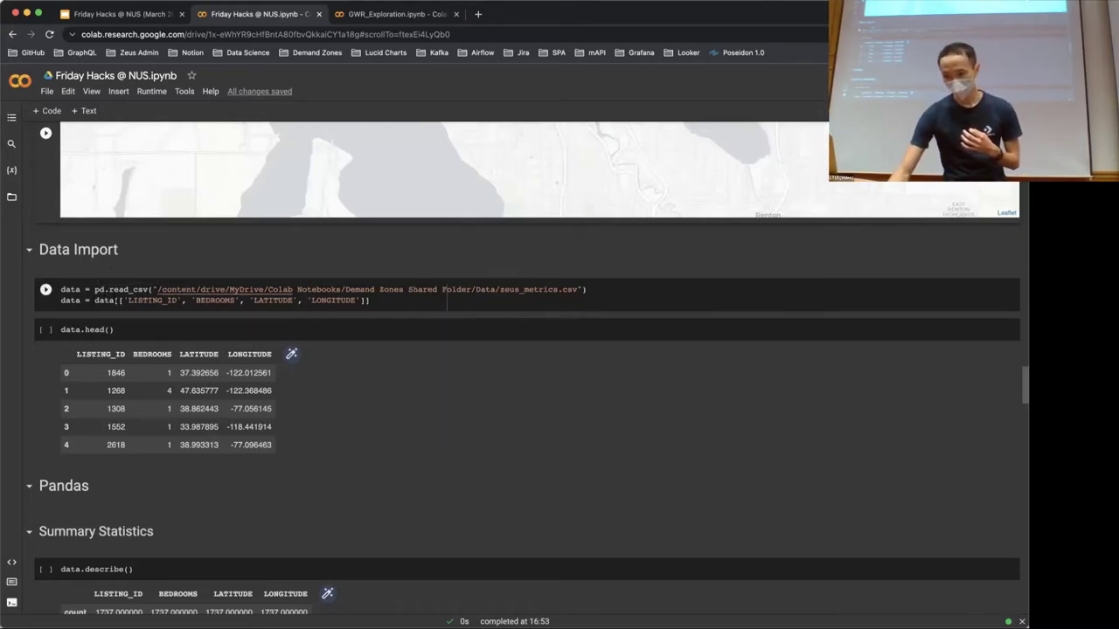
{"action": "key", "text": "shift+Return"}
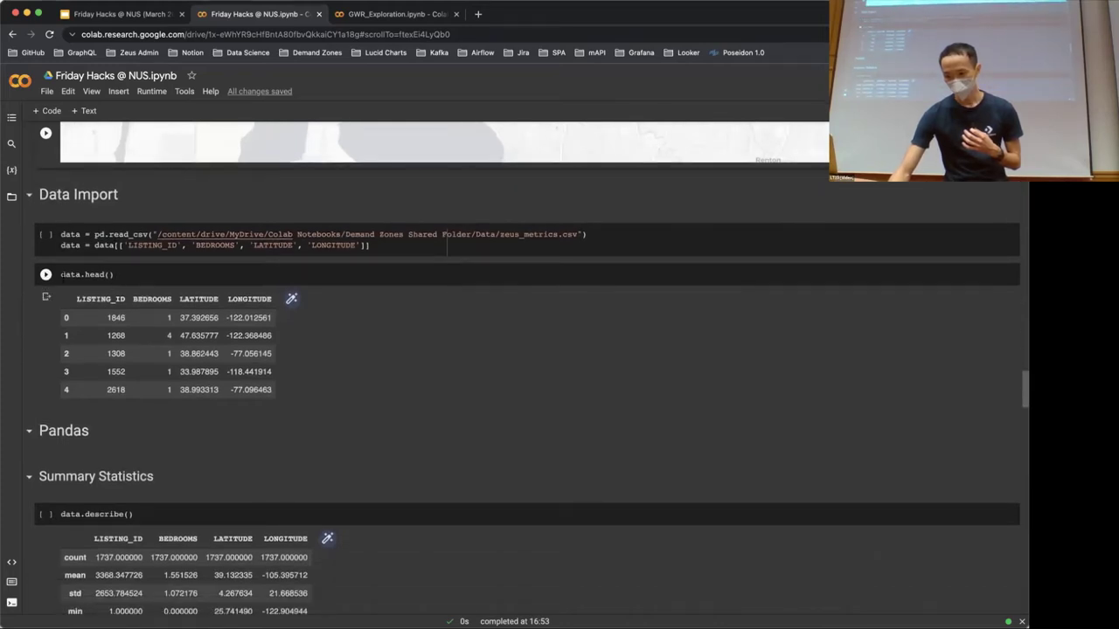
Step: Scroll through Summary Statistics to the Filter section's two_bedrooms_mask results
{"action": "scroll", "coordinate": [114, 276], "scroll_direction": "down", "scroll_amount": 1}
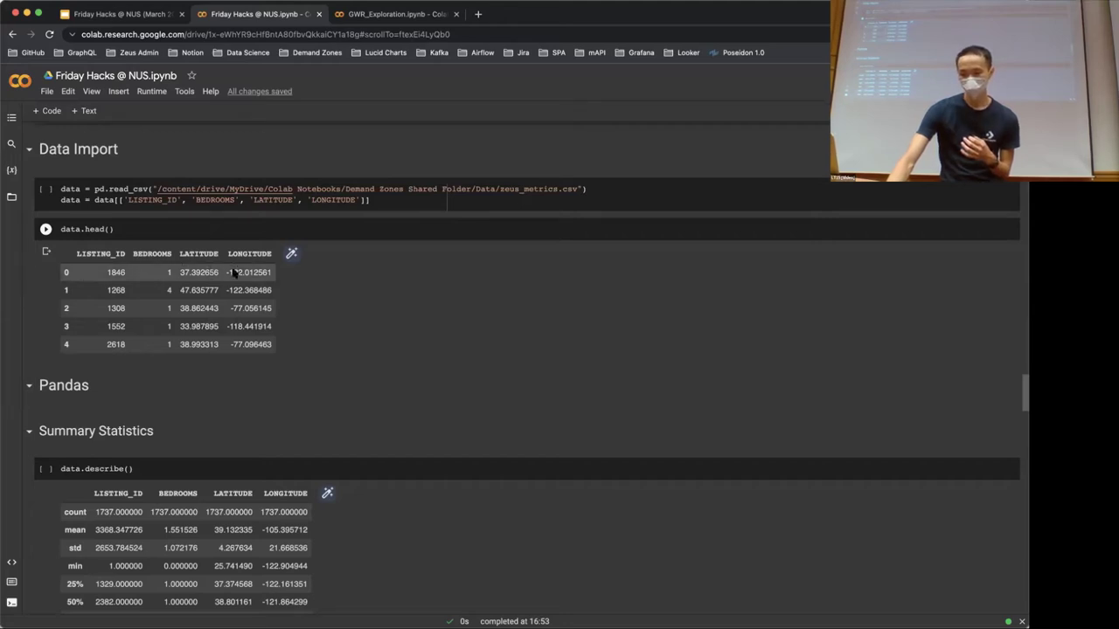
{"action": "scroll", "coordinate": [157, 280], "scroll_direction": "down", "scroll_amount": 2}
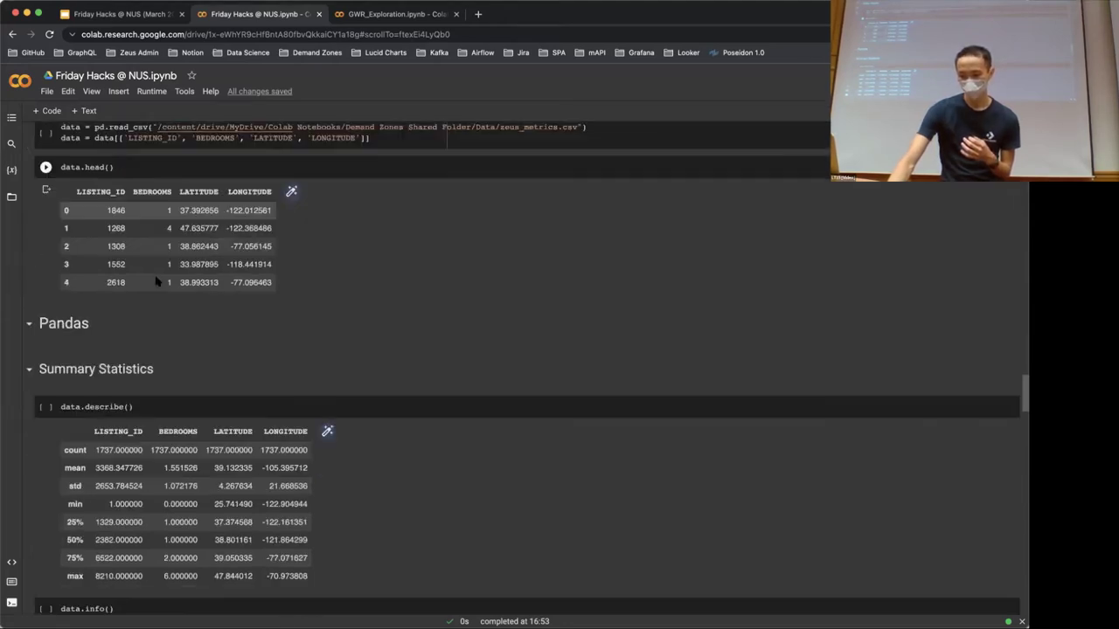
{"action": "scroll", "coordinate": [155, 280], "scroll_direction": "down", "scroll_amount": 3}
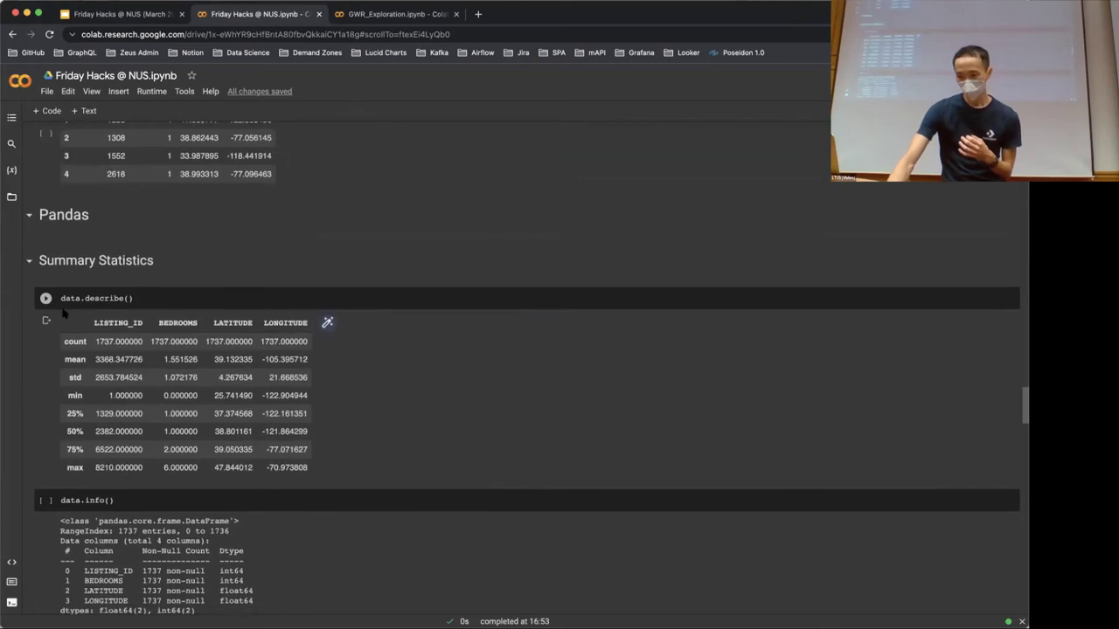
{"action": "scroll", "coordinate": [90, 282], "scroll_direction": "down", "scroll_amount": 4}
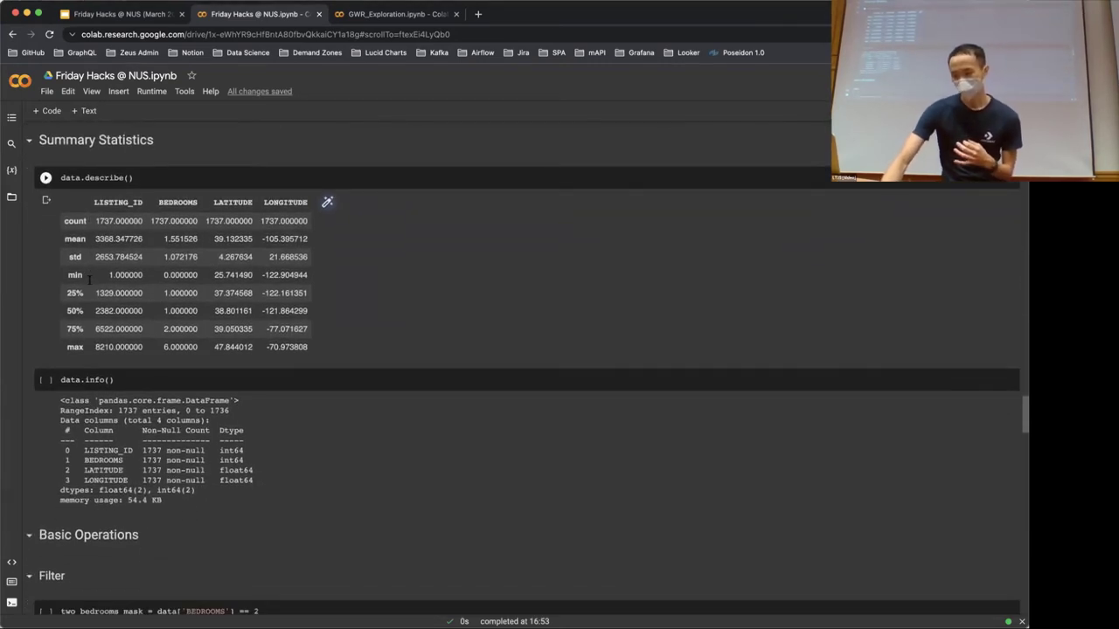
{"action": "scroll", "coordinate": [89, 280], "scroll_direction": "down", "scroll_amount": 1}
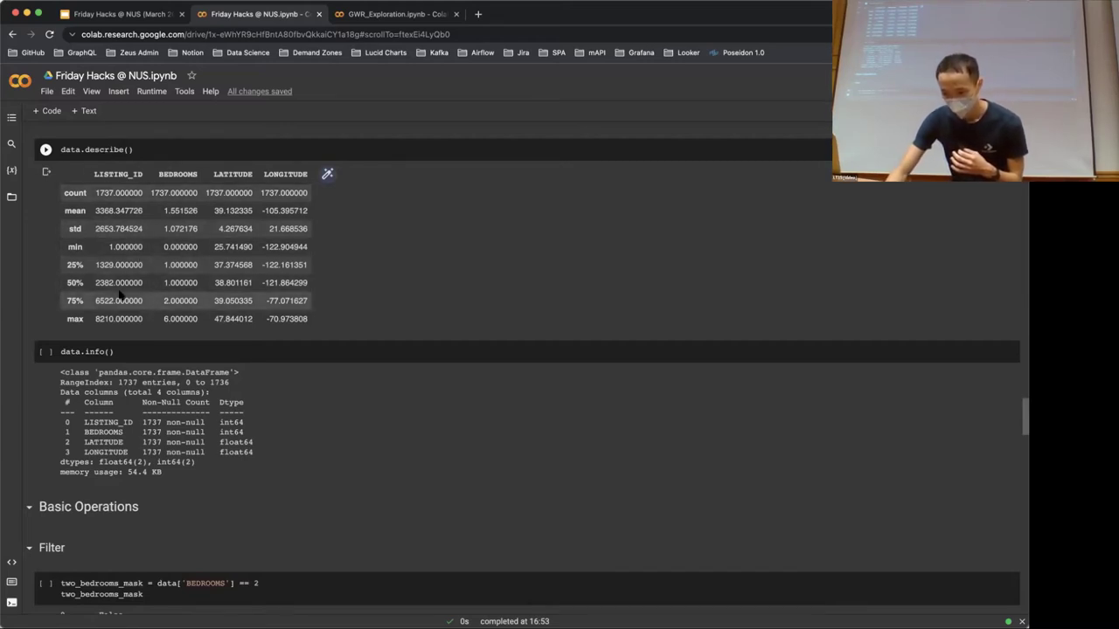
{"action": "scroll", "coordinate": [150, 249], "scroll_direction": "down", "scroll_amount": 1}
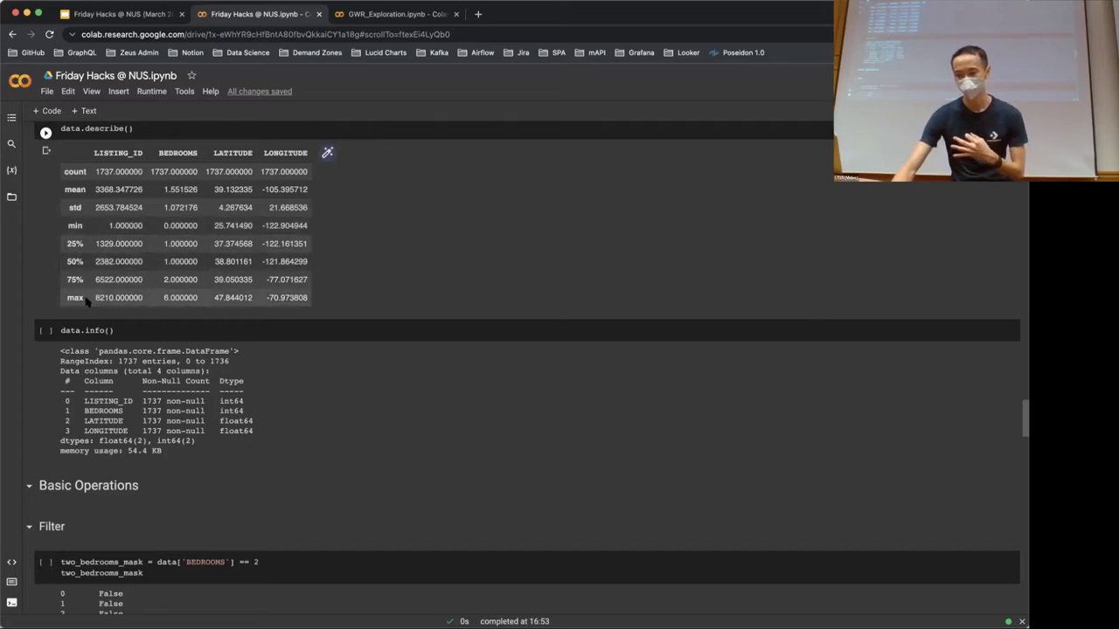
{"action": "scroll", "coordinate": [85, 299], "scroll_direction": "down", "scroll_amount": 2}
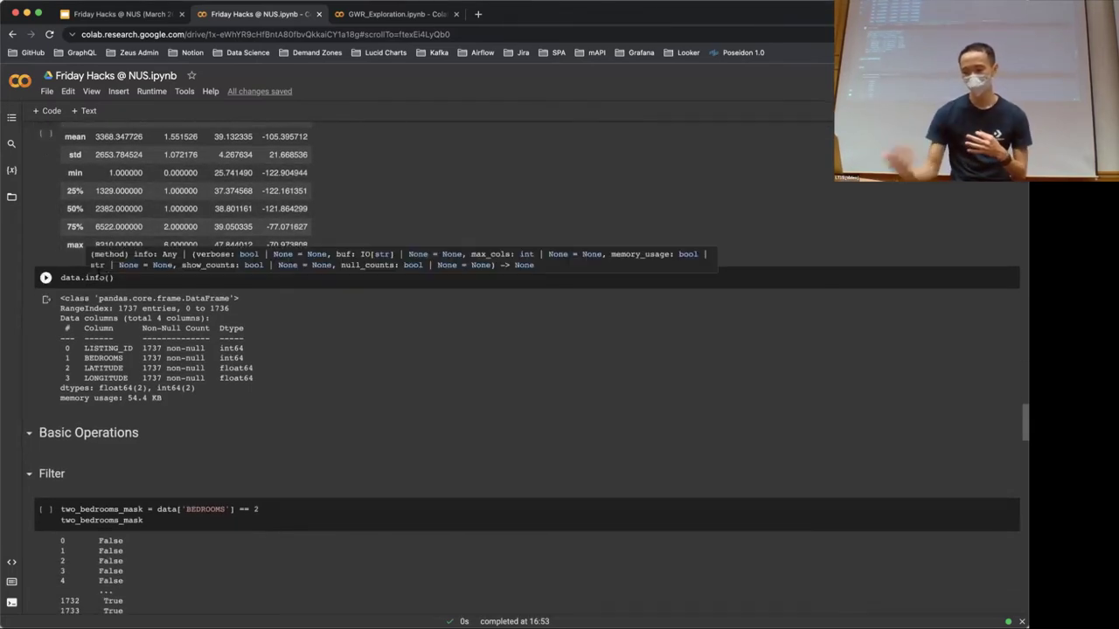
{"action": "scroll", "coordinate": [149, 443], "scroll_direction": "down", "scroll_amount": 2}
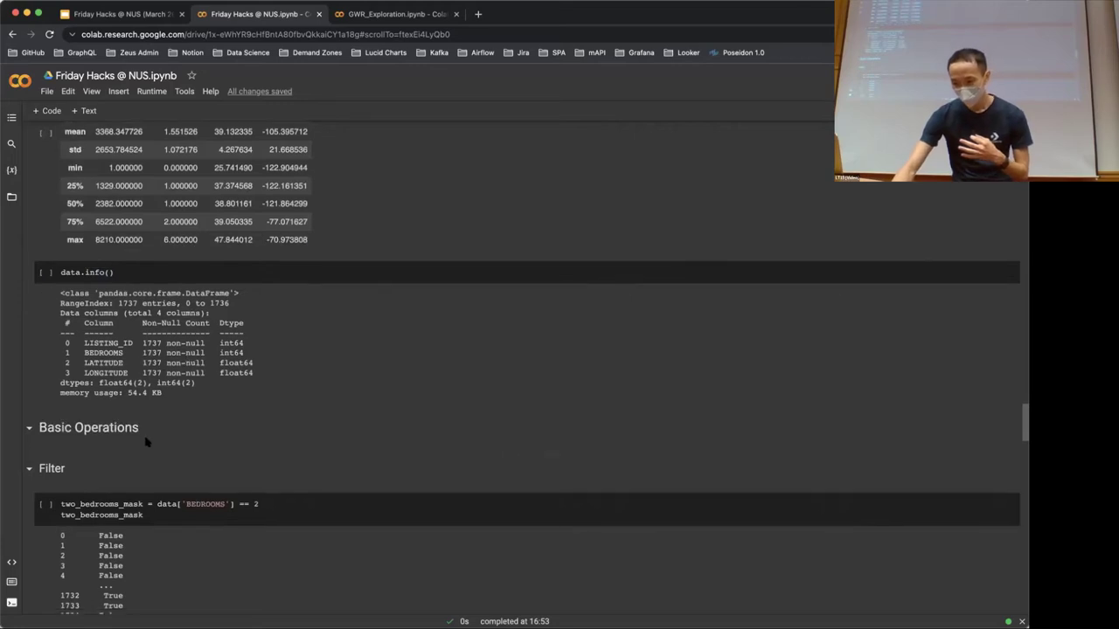
{"action": "scroll", "coordinate": [149, 443], "scroll_direction": "down", "scroll_amount": 4}
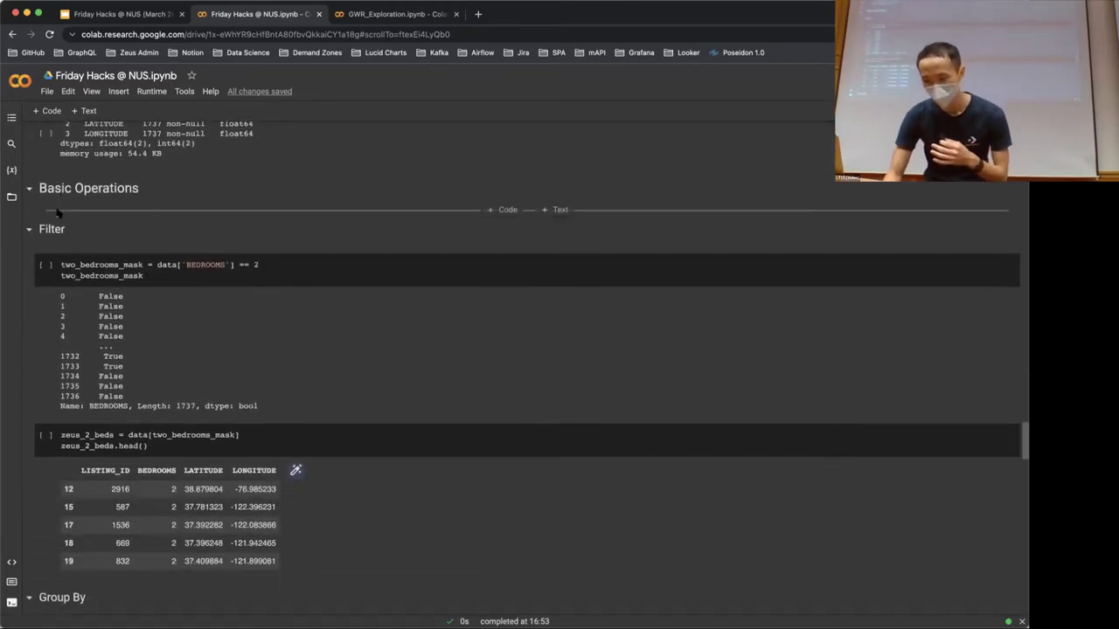
Step: Highlight the data['BEDROOMS'] == 2 condition in the two_bedrooms_mask cell
{"action": "scroll", "coordinate": [56, 213], "scroll_direction": "down", "scroll_amount": 2}
{"action": "scroll", "coordinate": [55, 215], "scroll_direction": "down", "scroll_amount": 1}
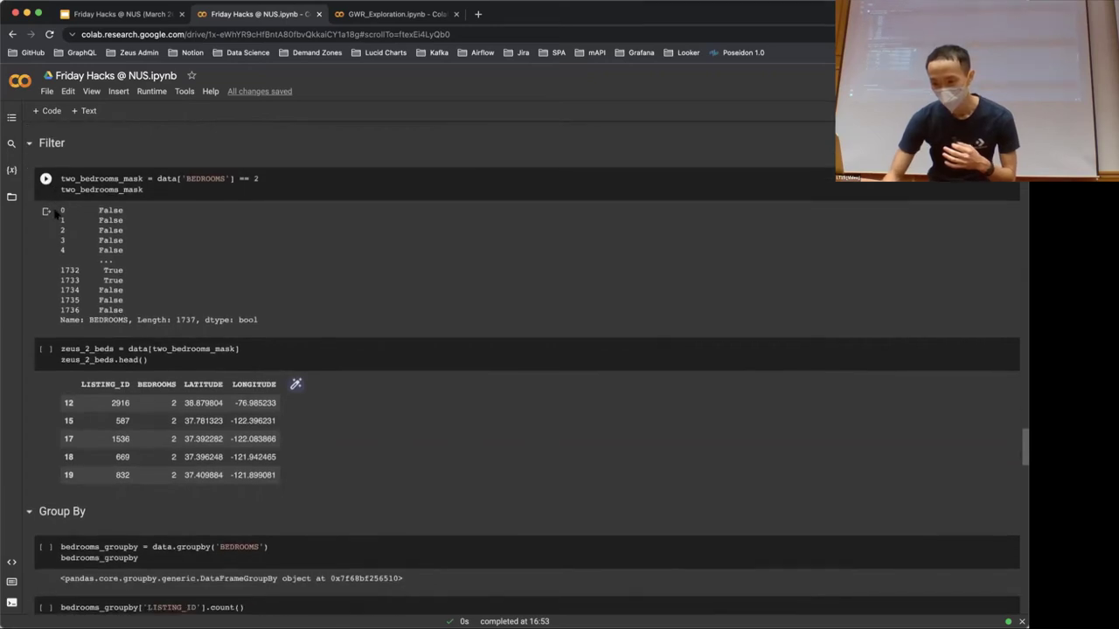
{"action": "left_click", "coordinate": [113, 179]}
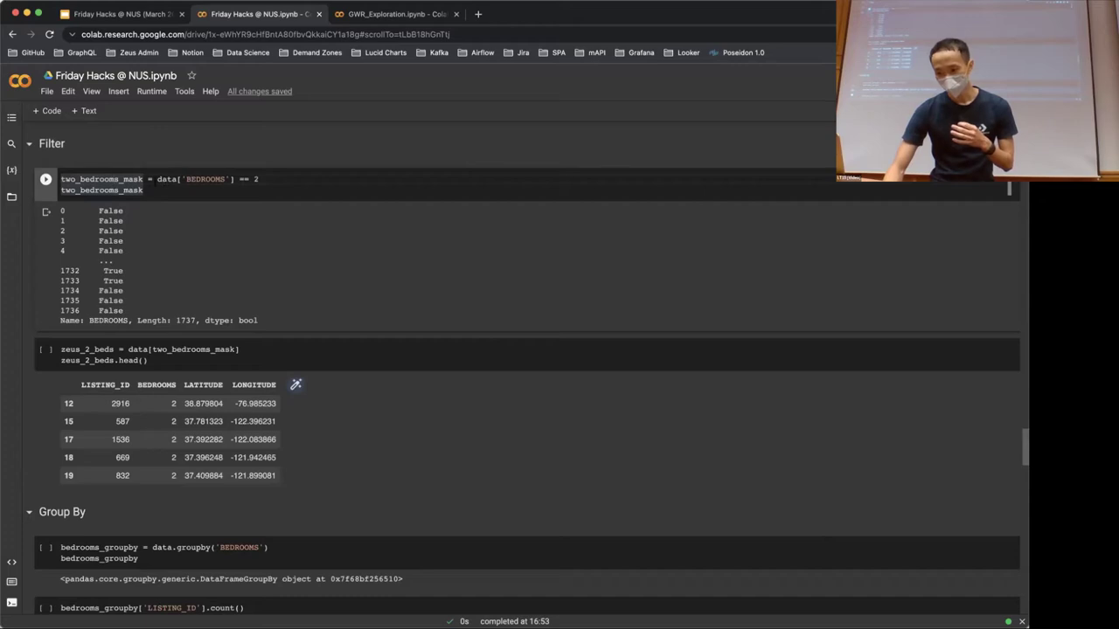
{"action": "mouse_move", "coordinate": [161, 180]}
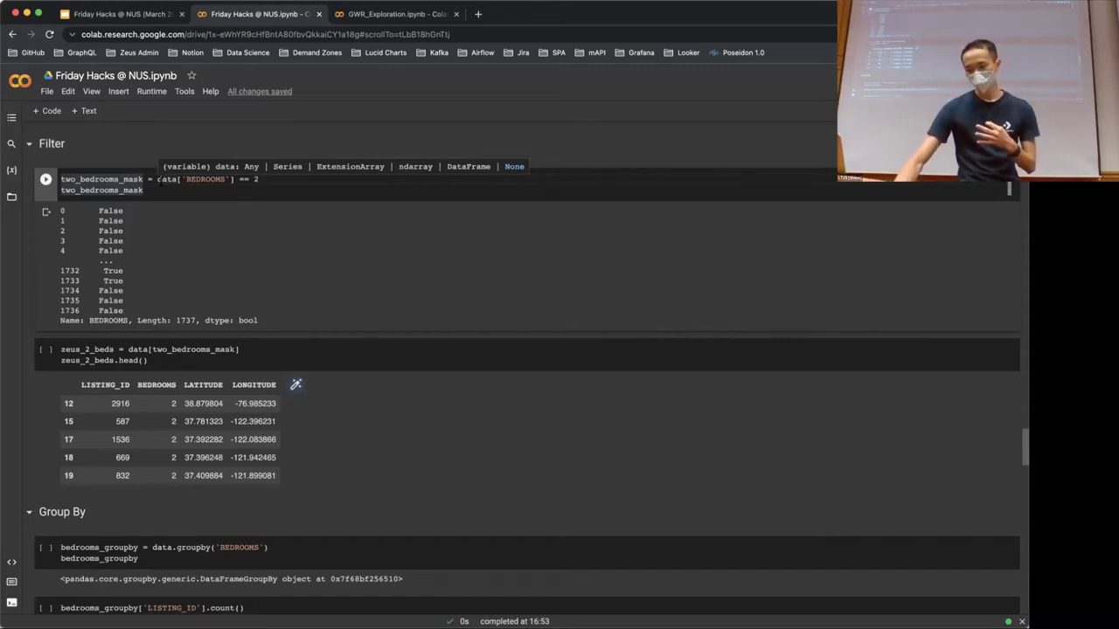
{"action": "left_click_drag", "start_coordinate": [158, 181], "coordinate": [259, 179]}
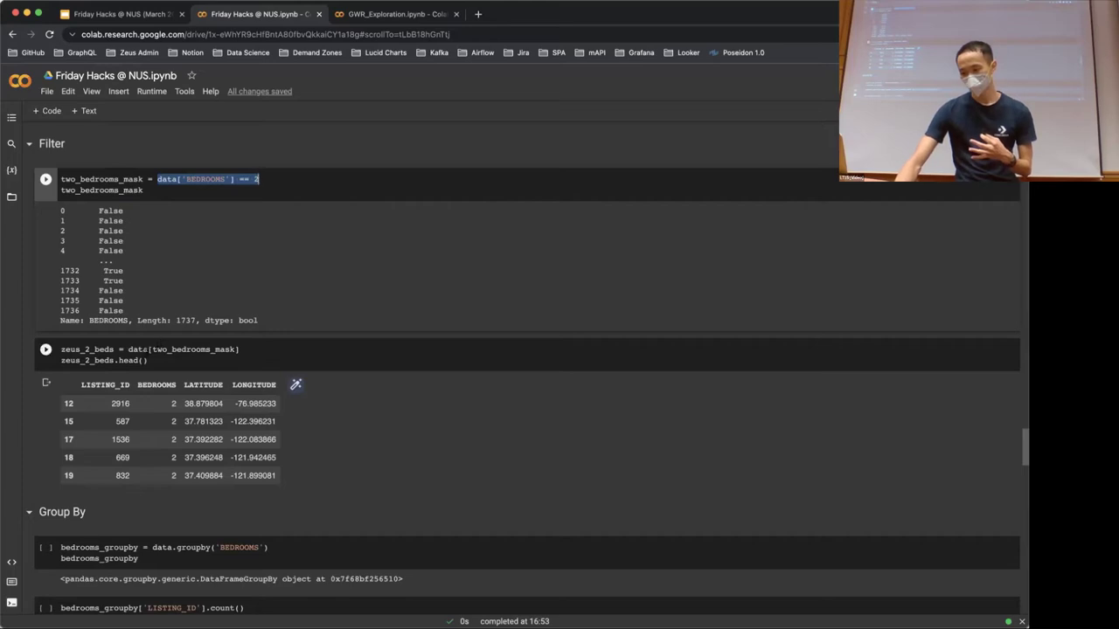
Step: Scroll down to the Group By listing counts per bedroom number
{"action": "scroll", "coordinate": [142, 348], "scroll_direction": "down", "scroll_amount": 2}
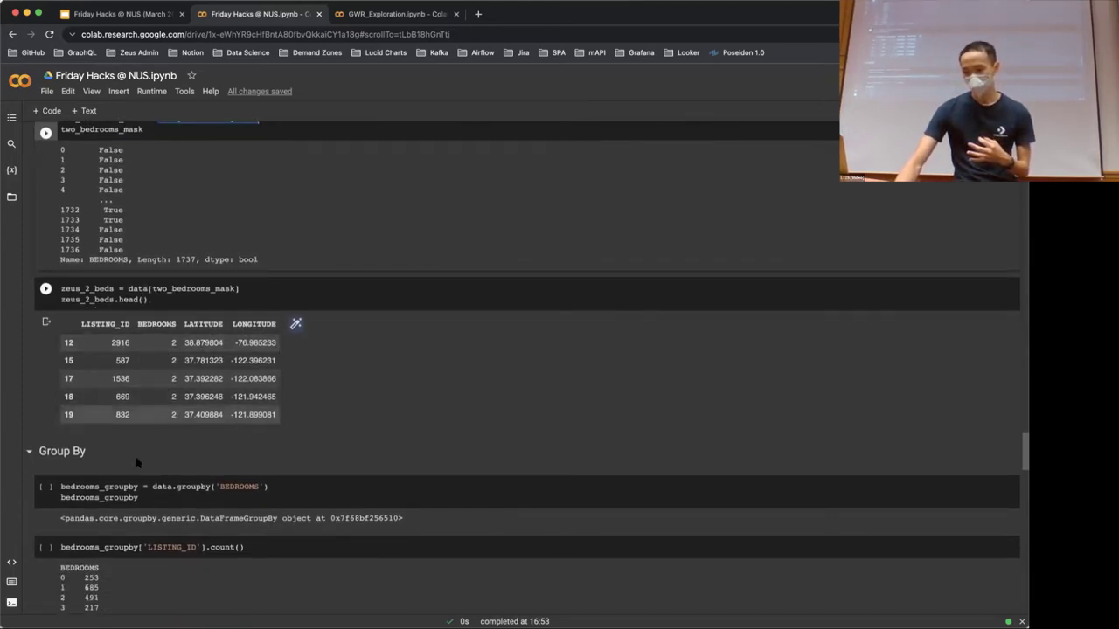
{"action": "scroll", "coordinate": [188, 431], "scroll_direction": "down", "scroll_amount": 2}
{"action": "scroll", "coordinate": [188, 431], "scroll_direction": "down", "scroll_amount": 7}
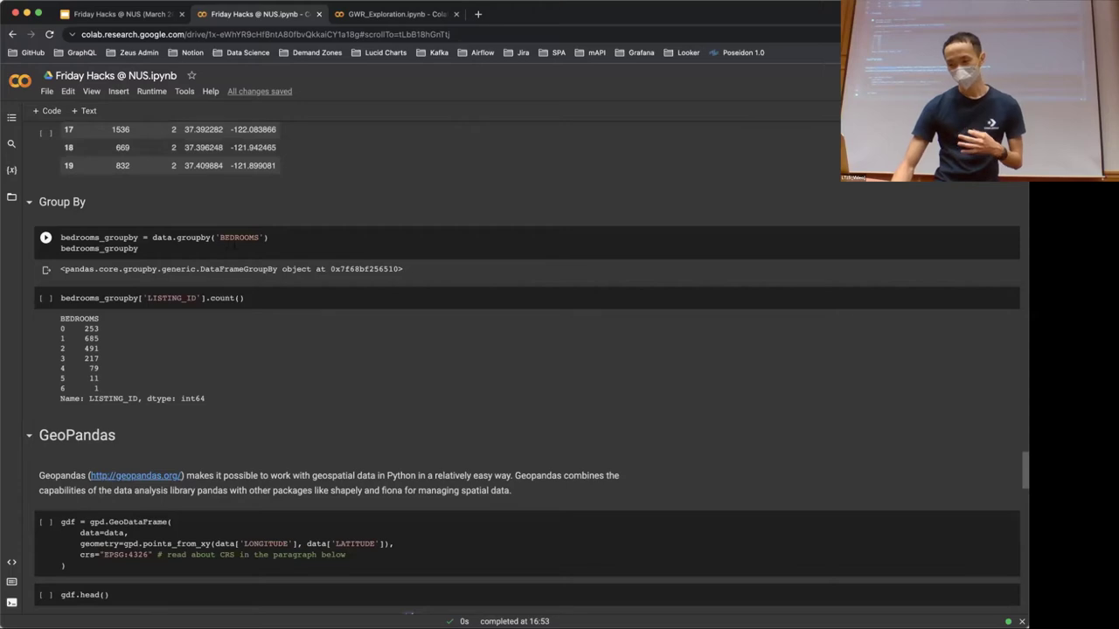
Step: Scroll down to the gpd.GeoDataFrame cell, its gdf.head() table and the CRS heading
{"action": "scroll", "coordinate": [226, 259], "scroll_direction": "down", "scroll_amount": 2}
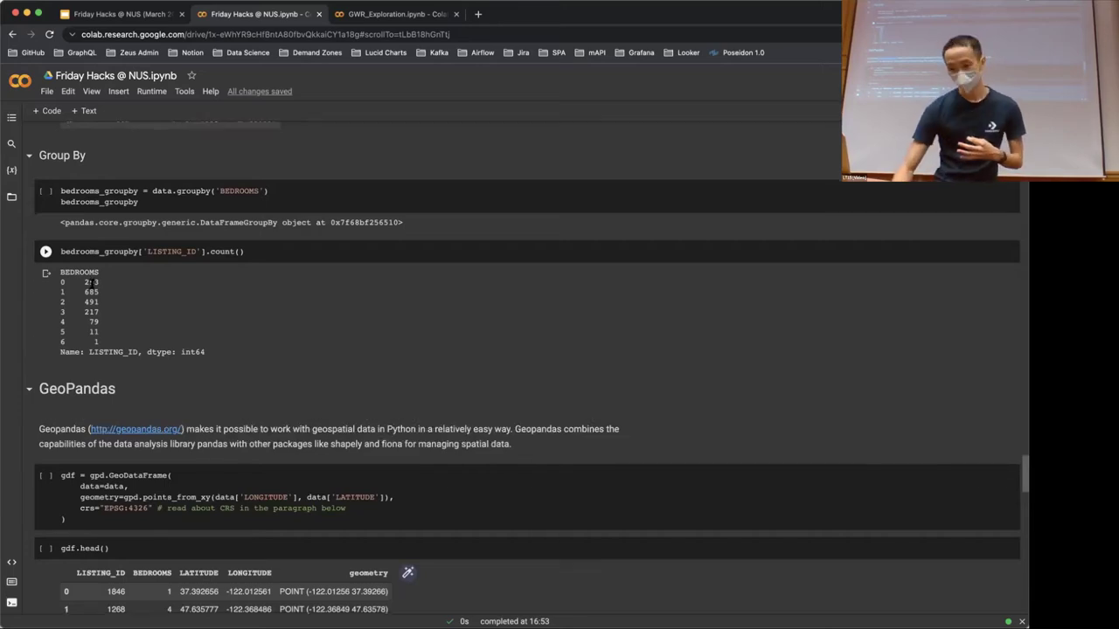
{"action": "scroll", "coordinate": [91, 284], "scroll_direction": "down", "scroll_amount": 4}
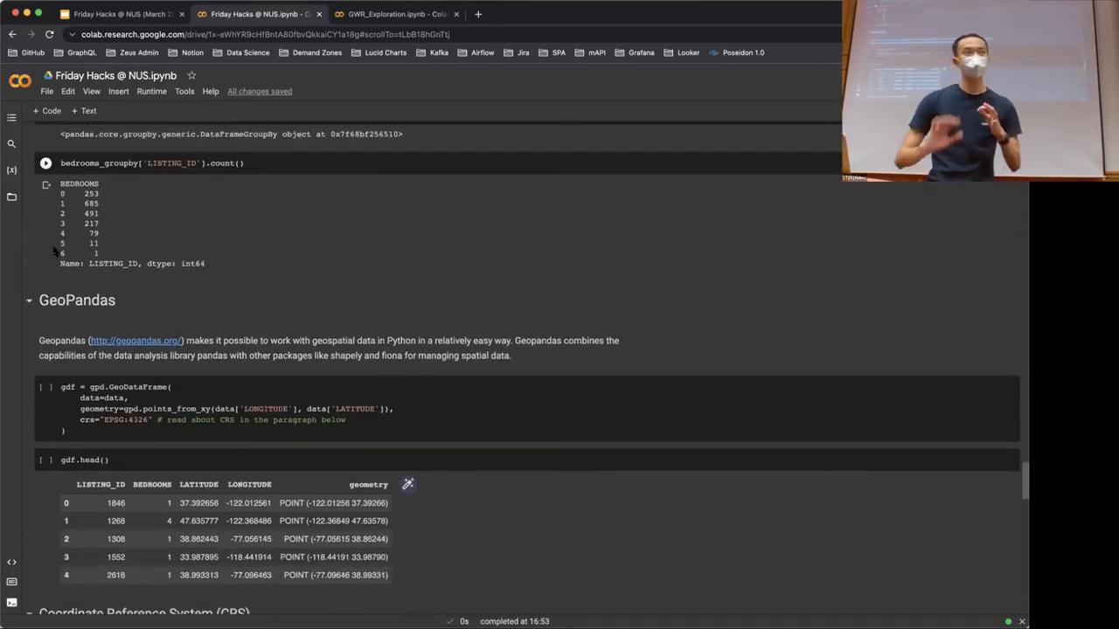
{"action": "scroll", "coordinate": [55, 251], "scroll_direction": "down", "scroll_amount": 5}
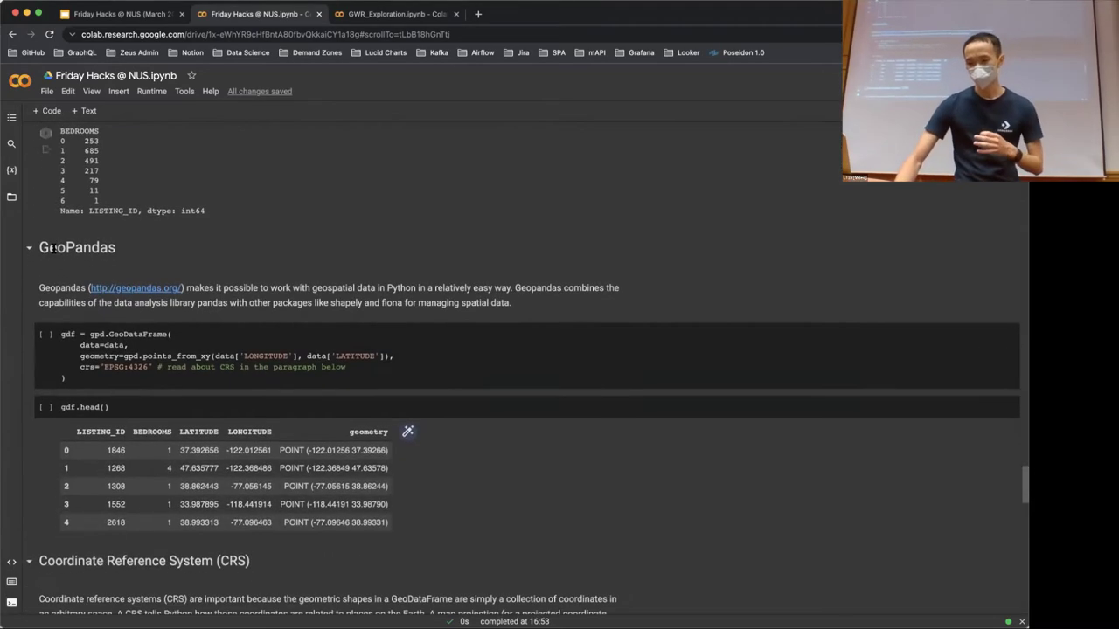
{"action": "scroll", "coordinate": [54, 250], "scroll_direction": "down", "scroll_amount": 1}
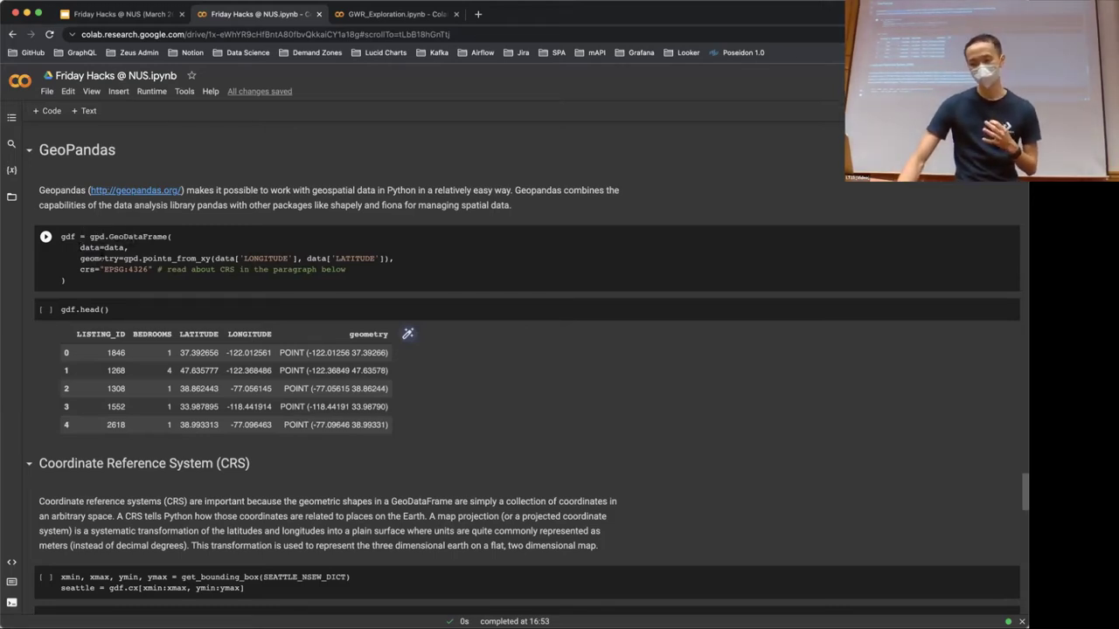
Step: Highlight the geometry argument and LONGITUDE column in the points_from_xy call
{"action": "double_click", "coordinate": [101, 259]}
{"action": "scroll", "coordinate": [101, 260], "scroll_direction": "down", "scroll_amount": 1}
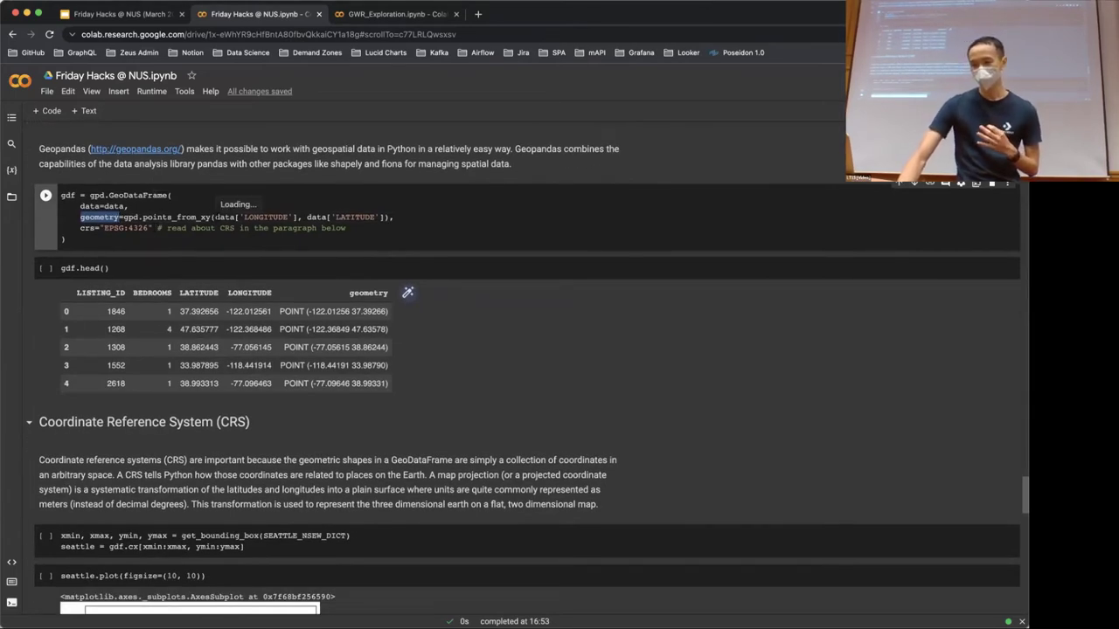
{"action": "left_click_drag", "start_coordinate": [215, 217], "coordinate": [290, 217]}
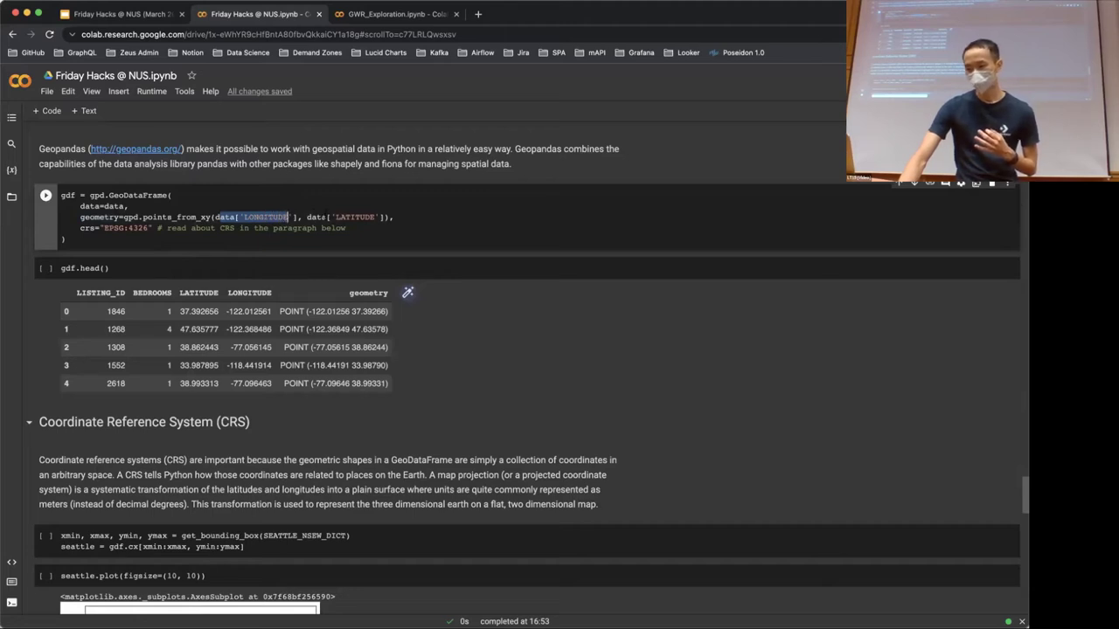
{"action": "left_click", "coordinate": [178, 216]}
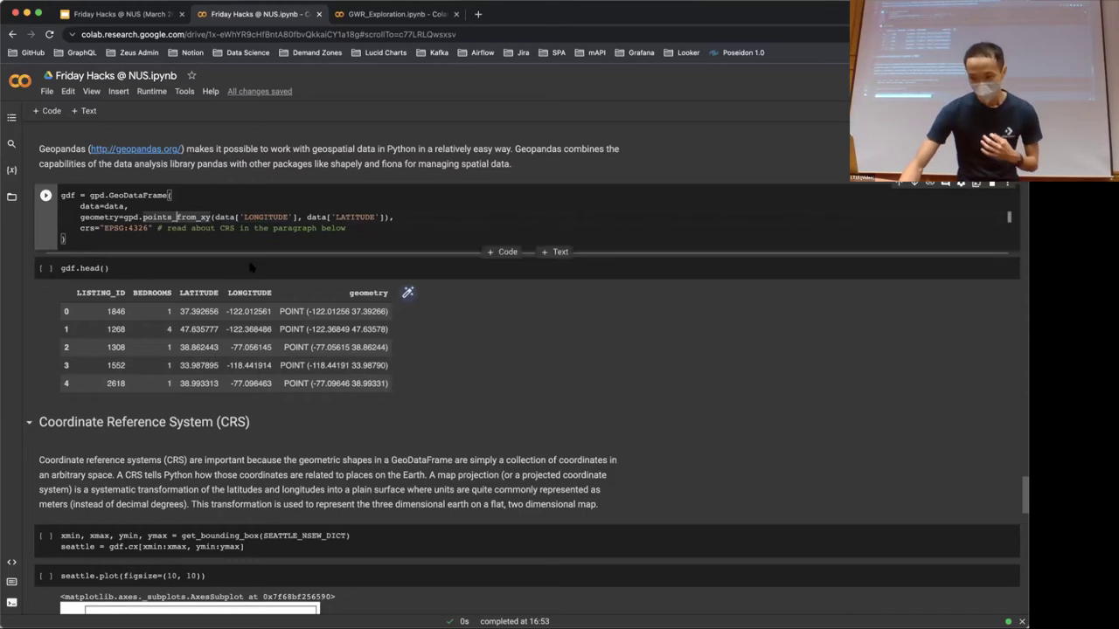
Step: Highlight the EPSG:4326 crs setting and rerun the gdf.head() preview
{"action": "scroll", "coordinate": [225, 323], "scroll_direction": "down", "scroll_amount": 1}
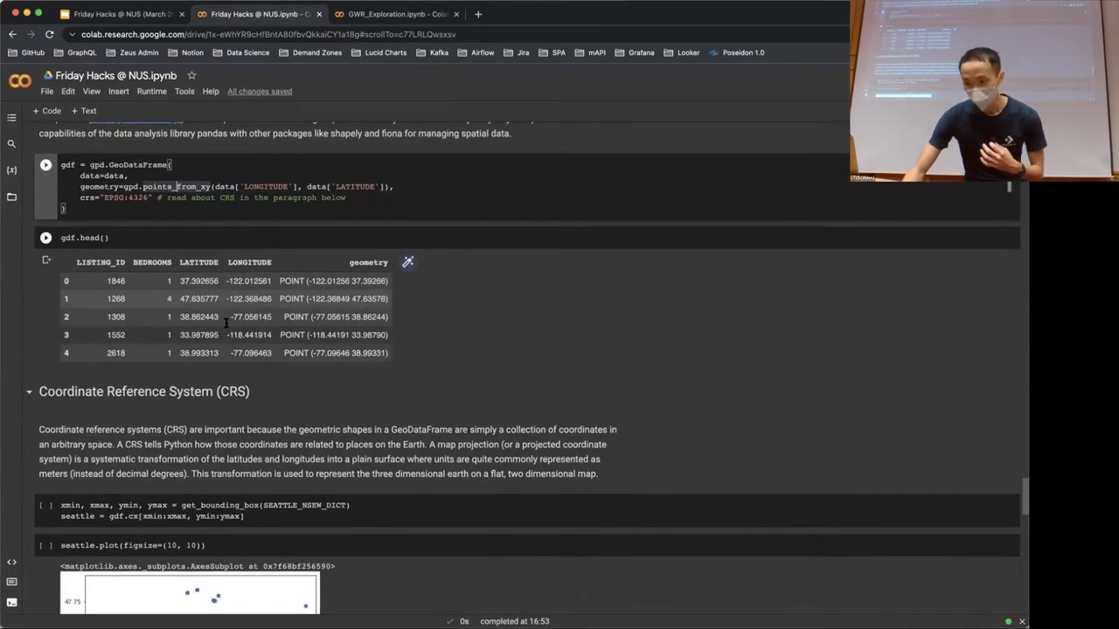
{"action": "left_click_drag", "start_coordinate": [81, 196], "coordinate": [125, 196]}
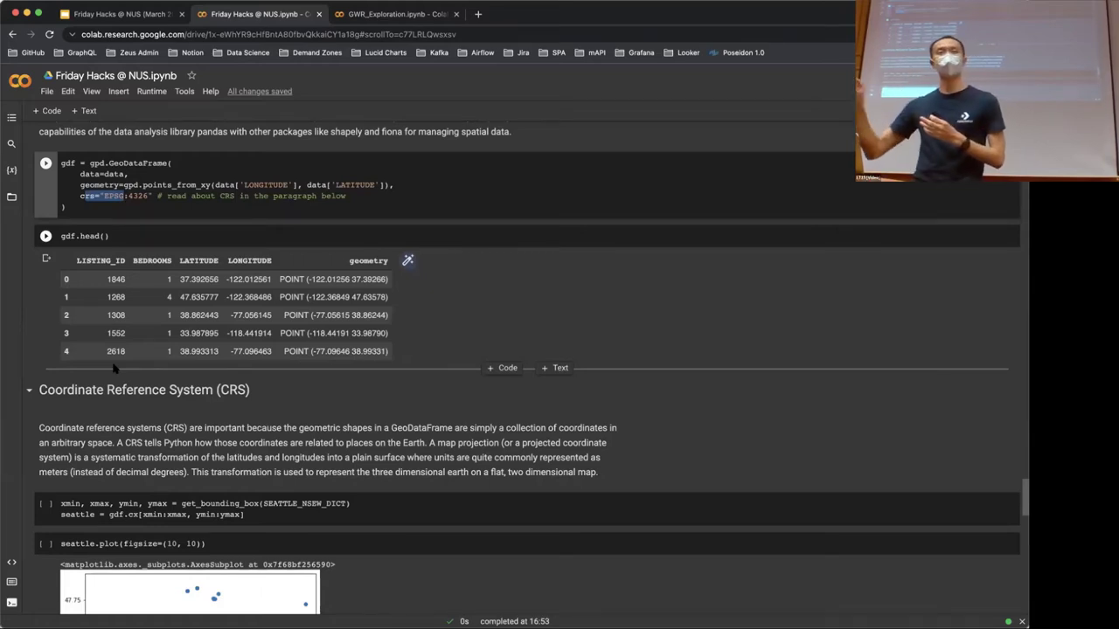
{"action": "left_click", "coordinate": [45, 236]}
{"action": "left_click", "coordinate": [118, 195]}
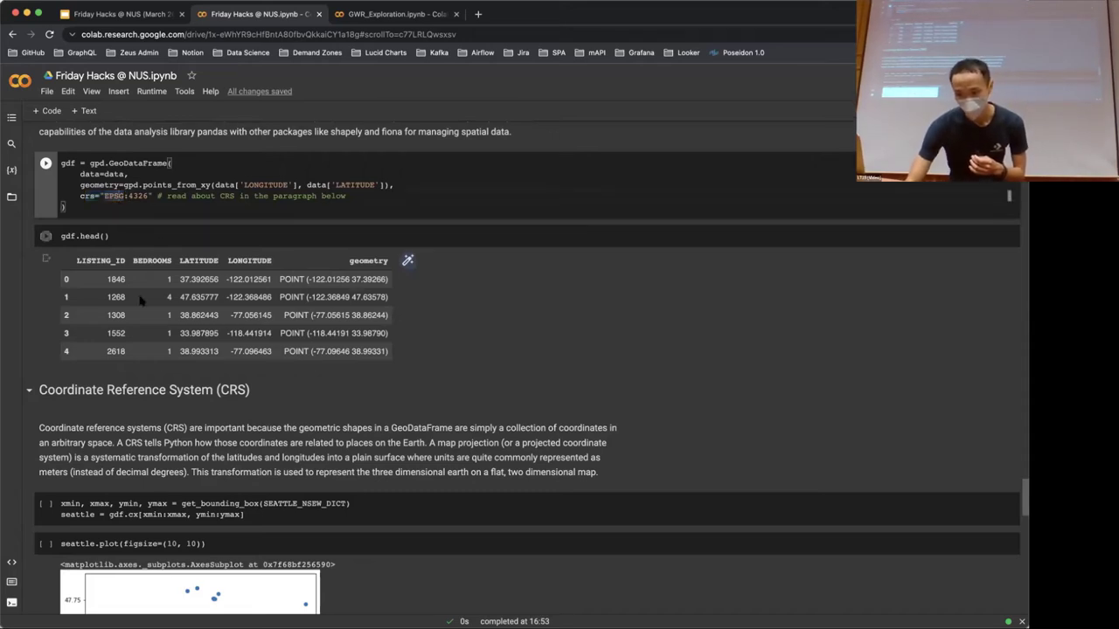
{"action": "scroll", "coordinate": [109, 374], "scroll_direction": "down", "scroll_amount": 2}
{"action": "scroll", "coordinate": [110, 374], "scroll_direction": "down", "scroll_amount": 2}
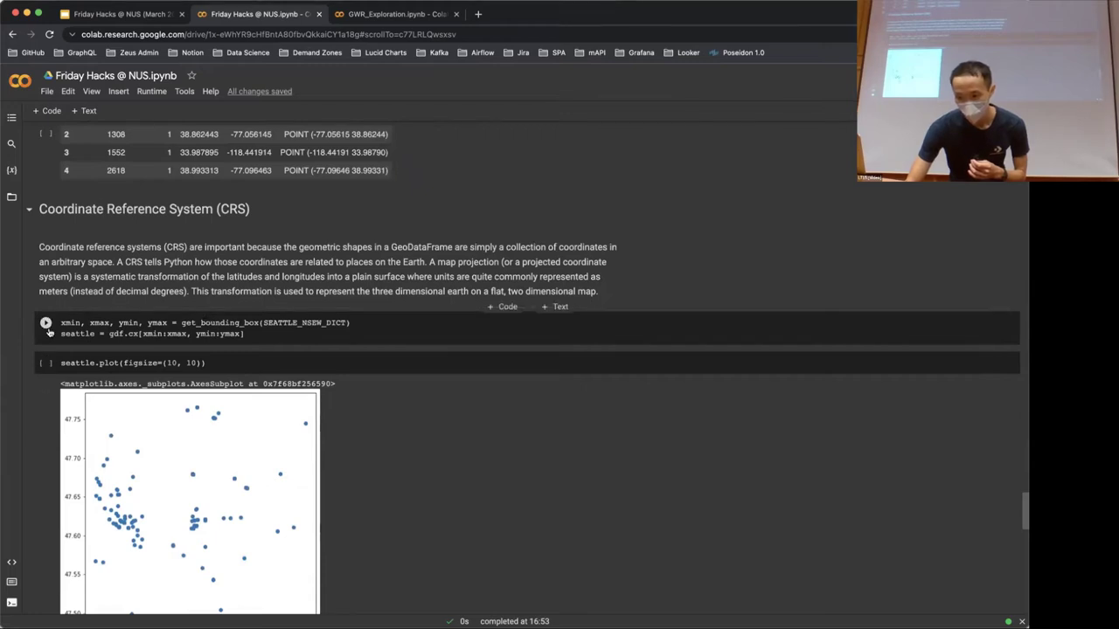
Step: Scroll to the seattle.plot scatter and the folium.Map cell with the seattle GeoJson layer
{"action": "scroll", "coordinate": [49, 330], "scroll_direction": "down", "scroll_amount": 3}
{"action": "scroll", "coordinate": [49, 330], "scroll_direction": "down", "scroll_amount": 2}
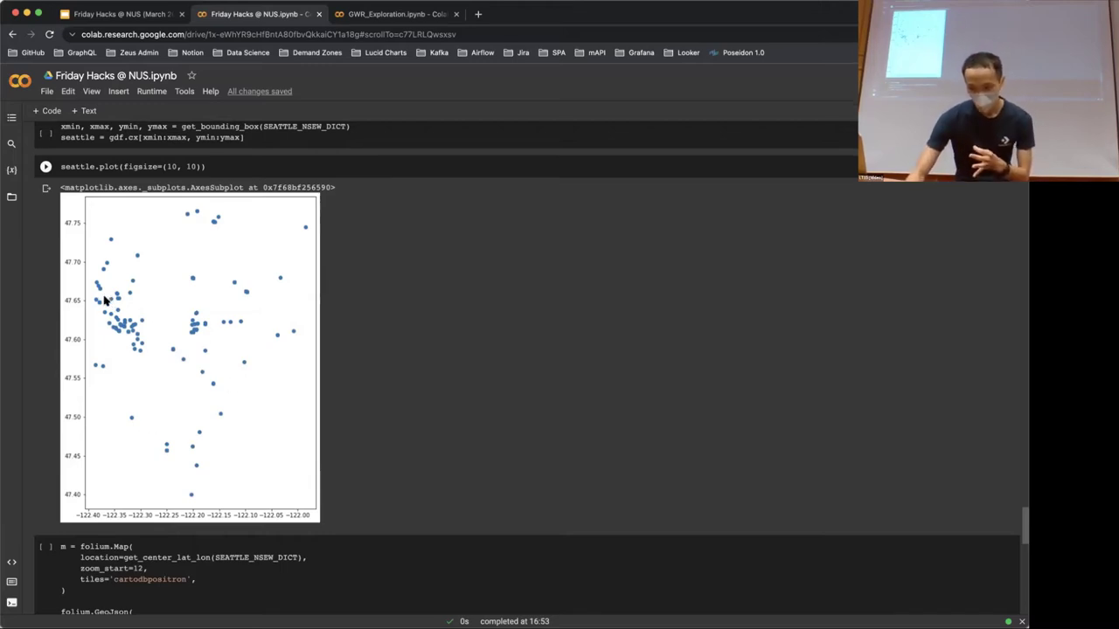
{"action": "scroll", "coordinate": [127, 284], "scroll_direction": "down", "scroll_amount": 1}
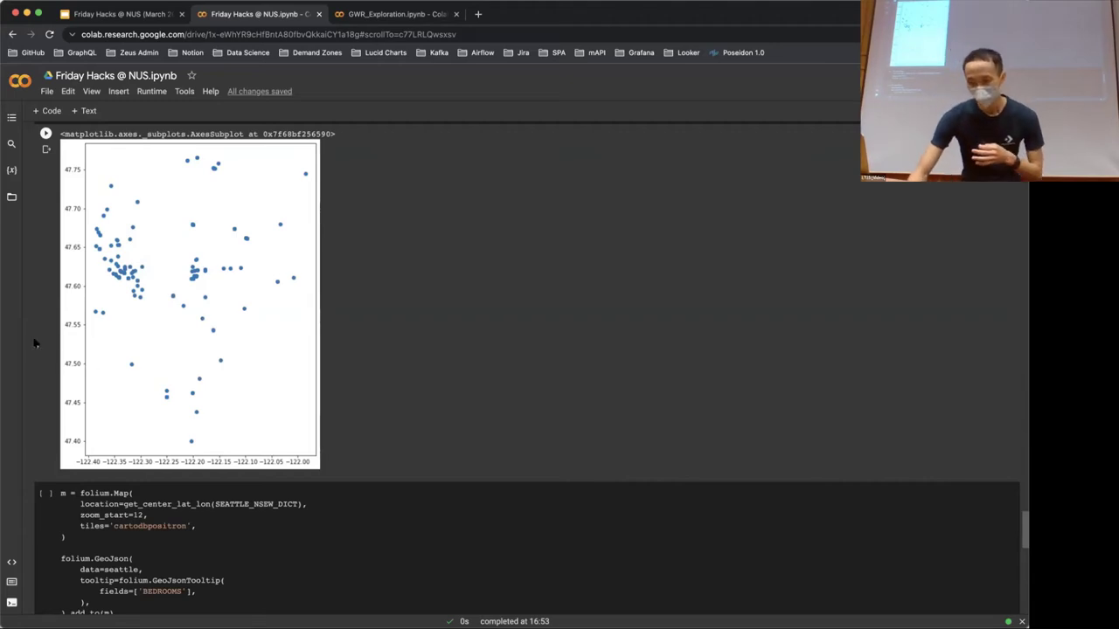
Step: Scroll to the Seattle-area marker map and point out the folium calls in its code
{"action": "scroll", "coordinate": [36, 350], "scroll_direction": "down", "scroll_amount": 1}
{"action": "scroll", "coordinate": [36, 349], "scroll_direction": "down", "scroll_amount": 4}
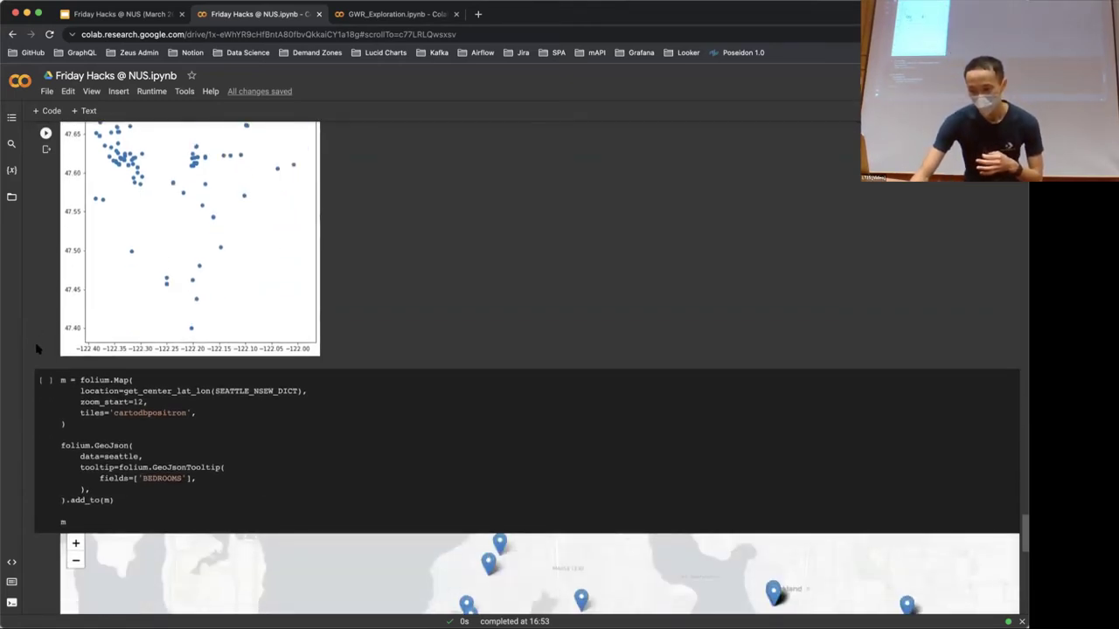
{"action": "scroll", "coordinate": [38, 350], "scroll_direction": "down", "scroll_amount": 1}
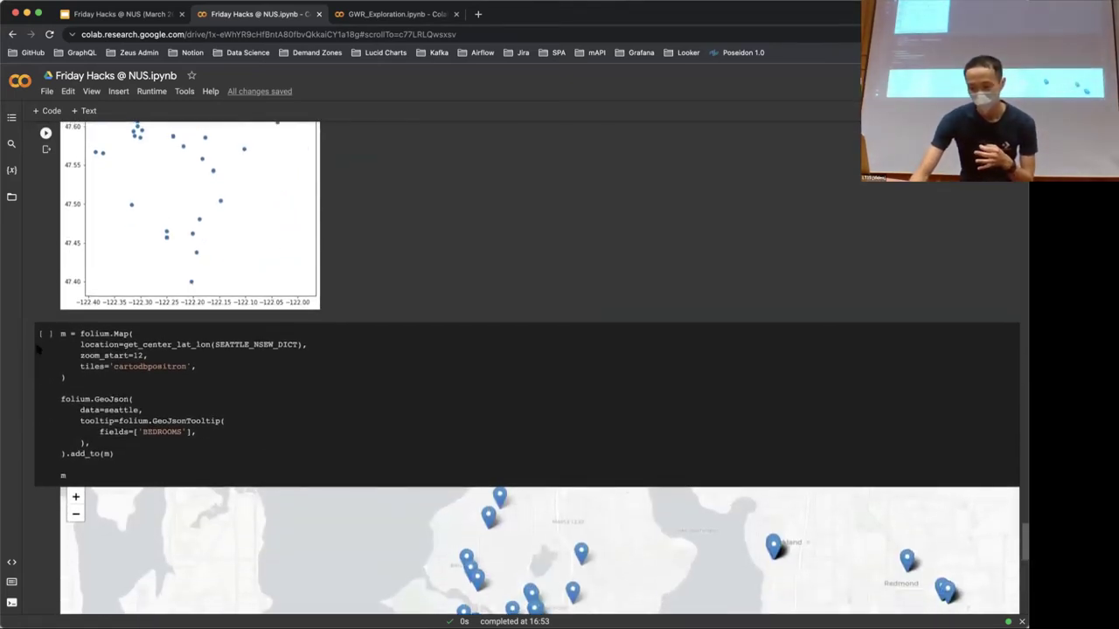
{"action": "scroll", "coordinate": [37, 350], "scroll_direction": "down", "scroll_amount": 1}
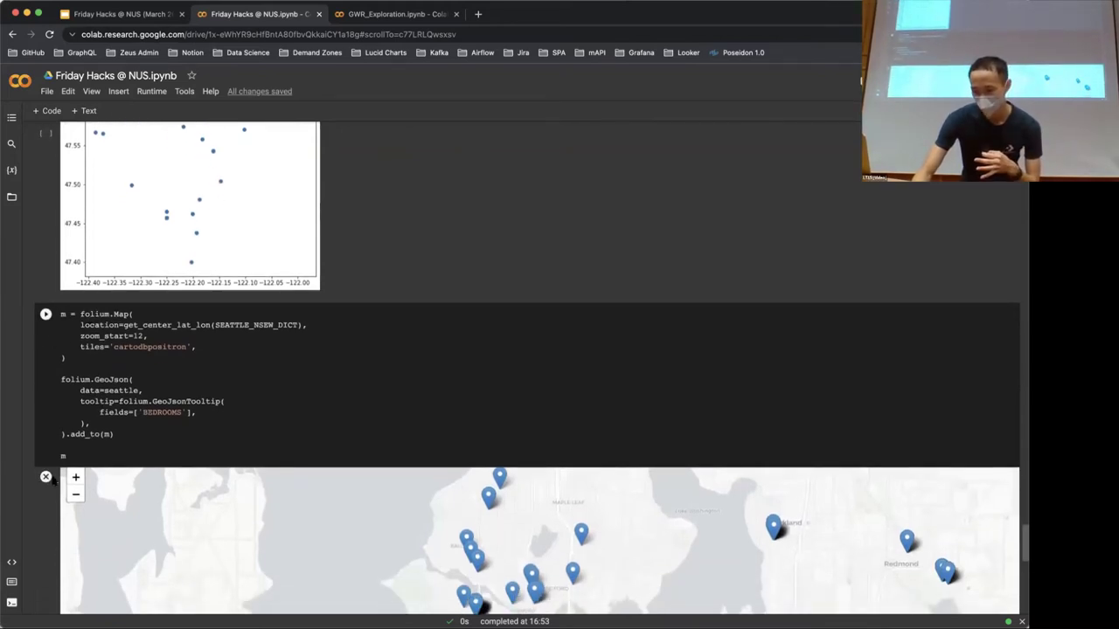
{"action": "scroll", "coordinate": [54, 479], "scroll_direction": "down", "scroll_amount": 5}
{"action": "scroll", "coordinate": [53, 480], "scroll_direction": "down", "scroll_amount": 2}
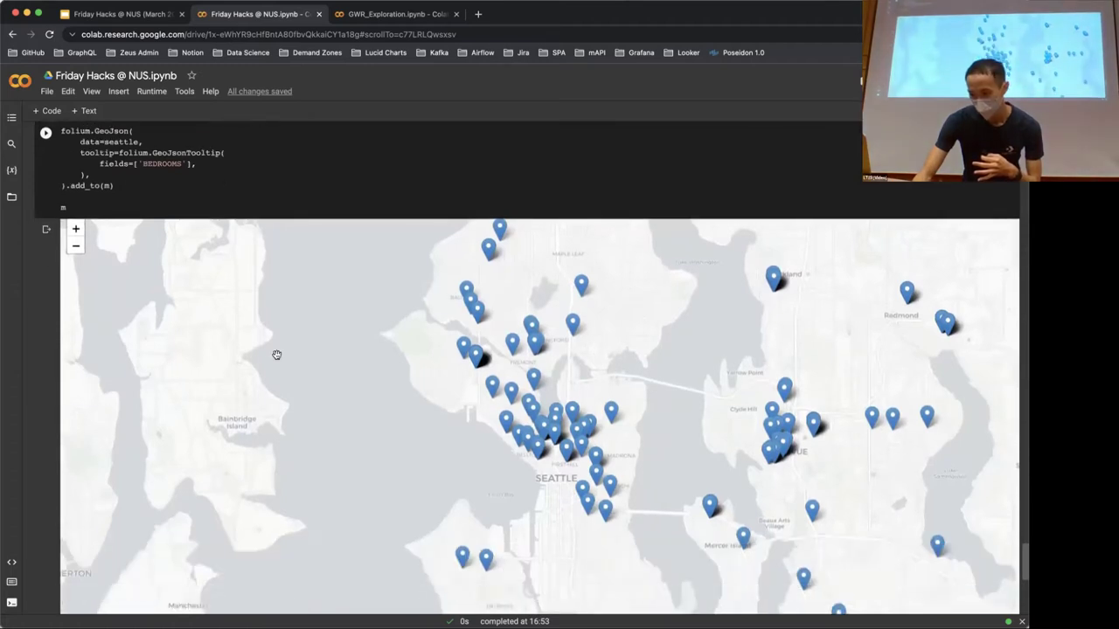
{"action": "scroll", "coordinate": [52, 316], "scroll_direction": "up", "scroll_amount": 3}
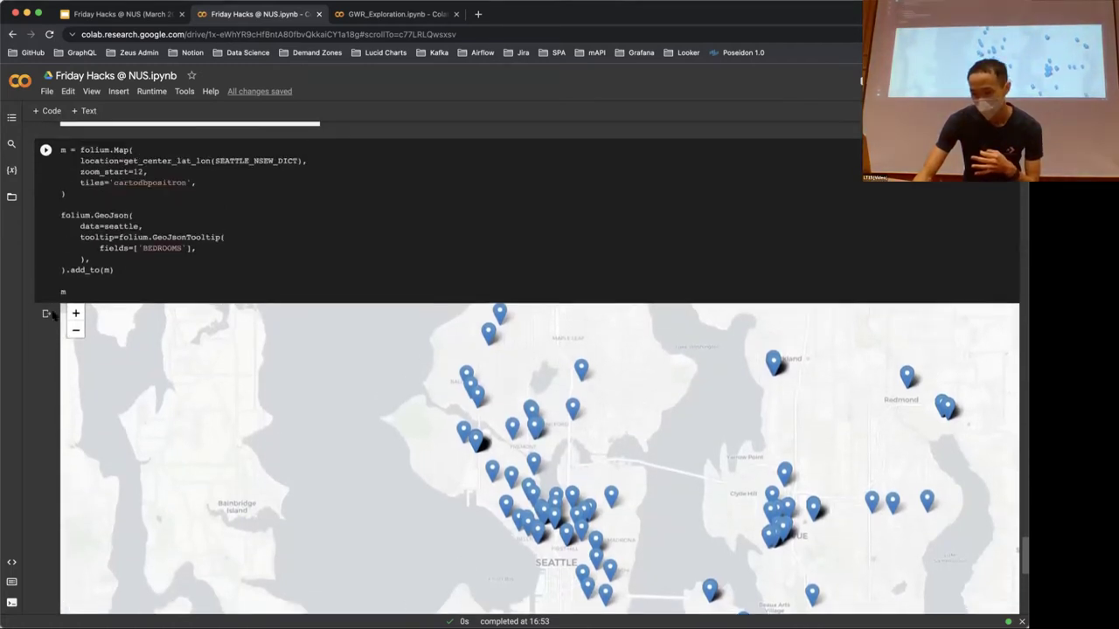
{"action": "left_click", "coordinate": [62, 228]}
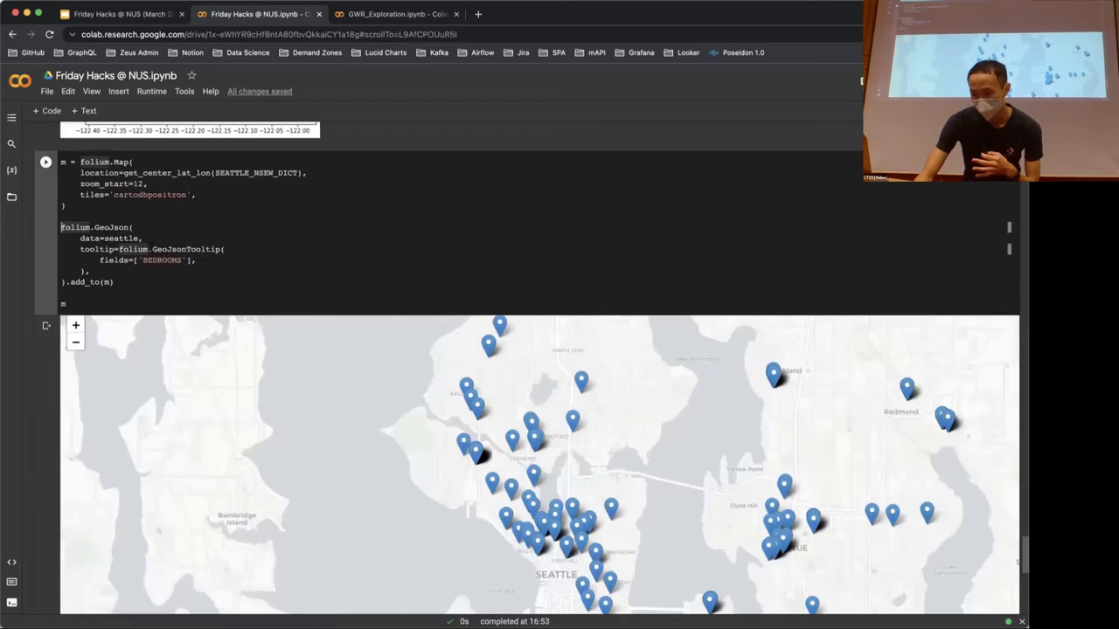
Step: Show the BEDROOMS tooltips on individual blue listing markers
{"action": "scroll", "coordinate": [40, 392], "scroll_direction": "down", "scroll_amount": 3}
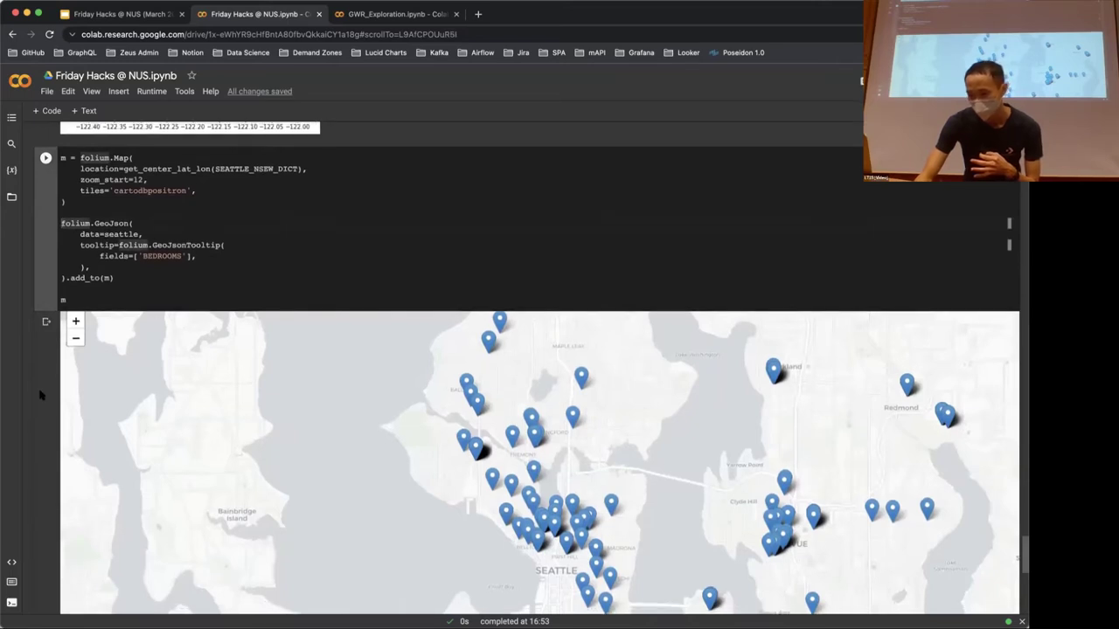
{"action": "scroll", "coordinate": [39, 392], "scroll_direction": "down", "scroll_amount": 1}
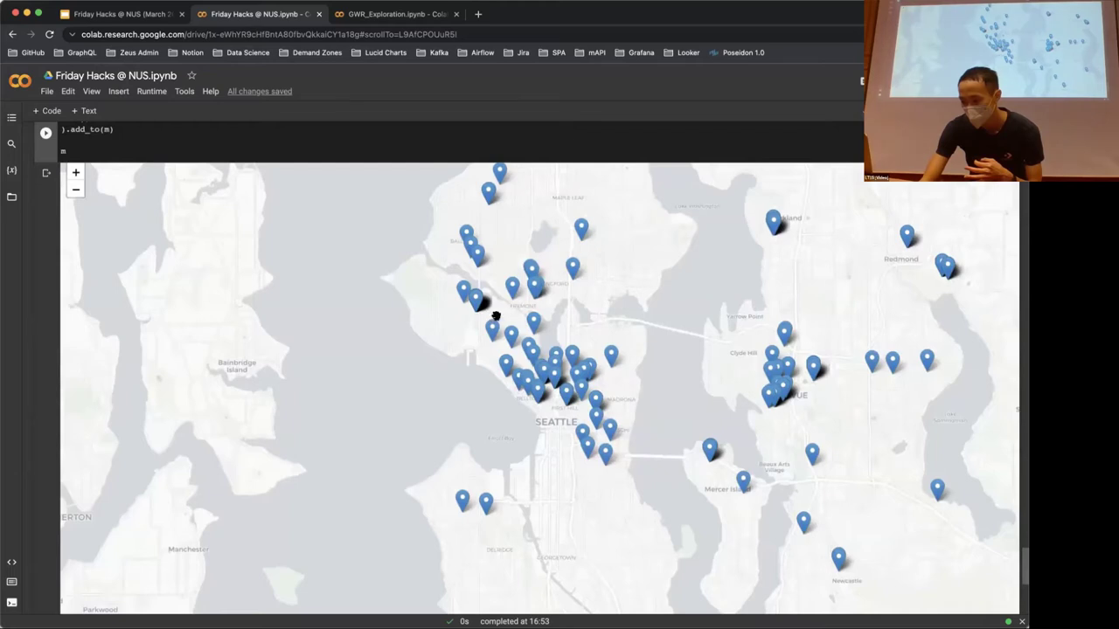
{"action": "mouse_move", "coordinate": [509, 329]}
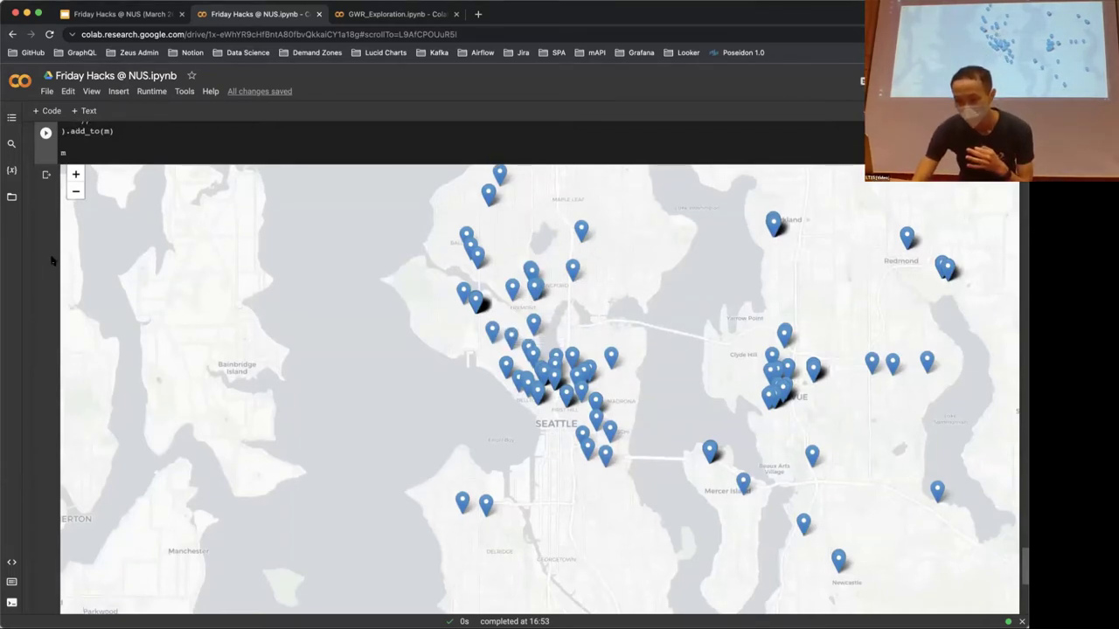
{"action": "scroll", "coordinate": [52, 260], "scroll_direction": "up", "scroll_amount": 3}
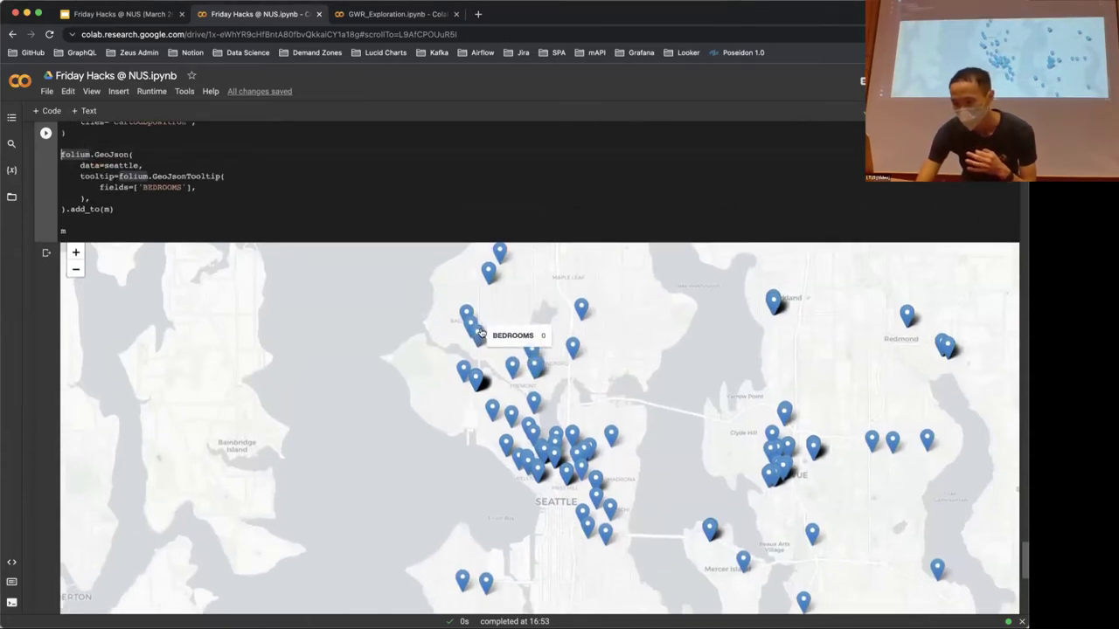
{"action": "mouse_move", "coordinate": [539, 363]}
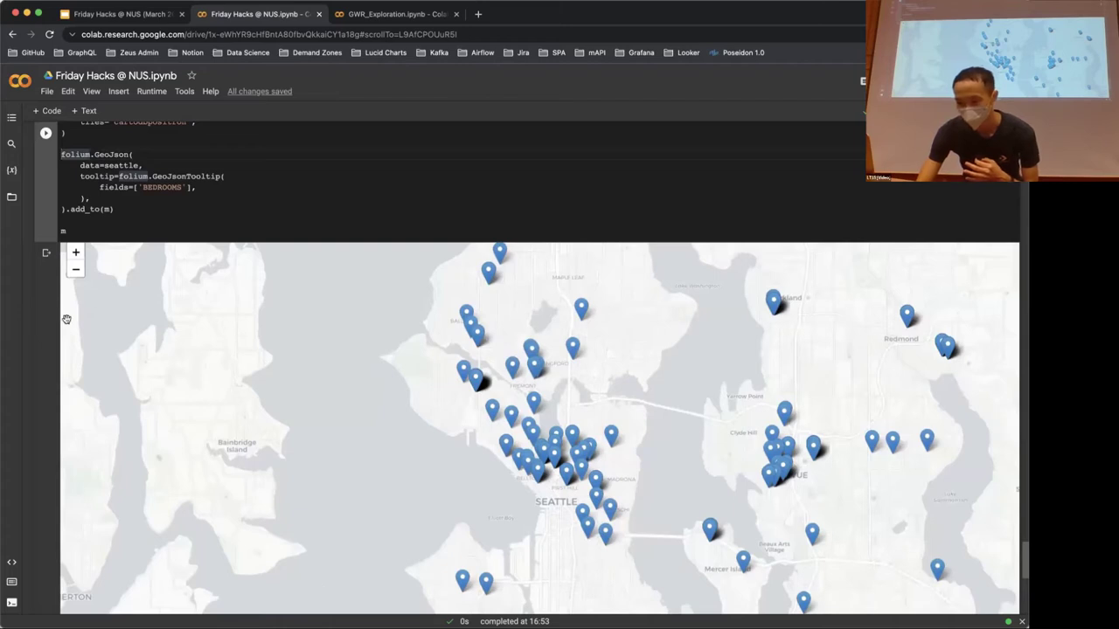
{"action": "scroll", "coordinate": [55, 324], "scroll_direction": "down", "scroll_amount": 1}
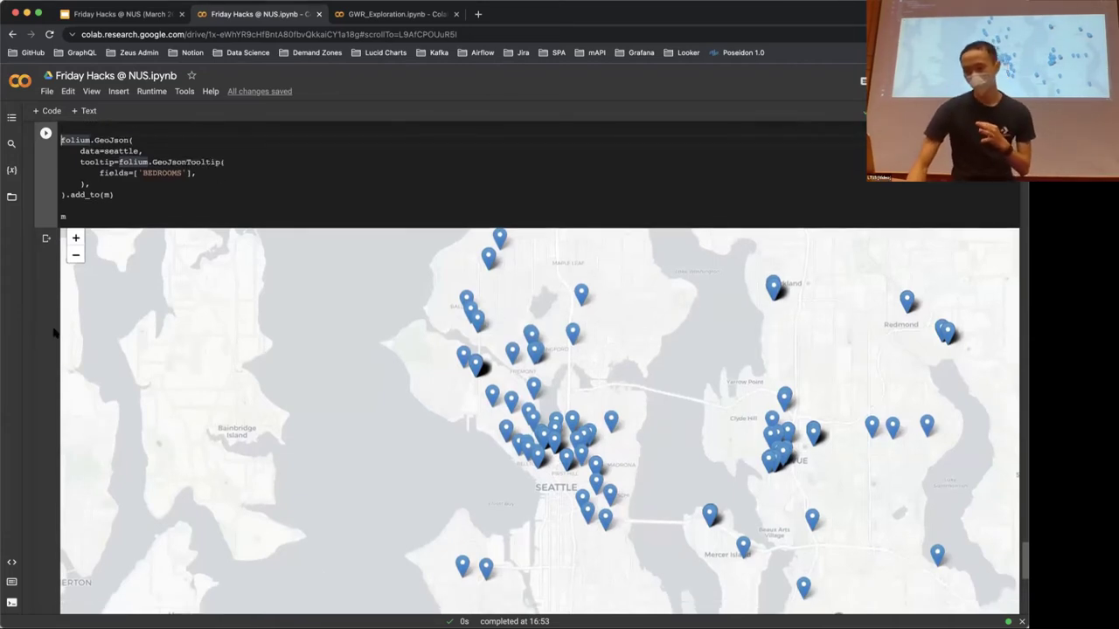
{"action": "scroll", "coordinate": [54, 332], "scroll_direction": "down", "scroll_amount": 5}
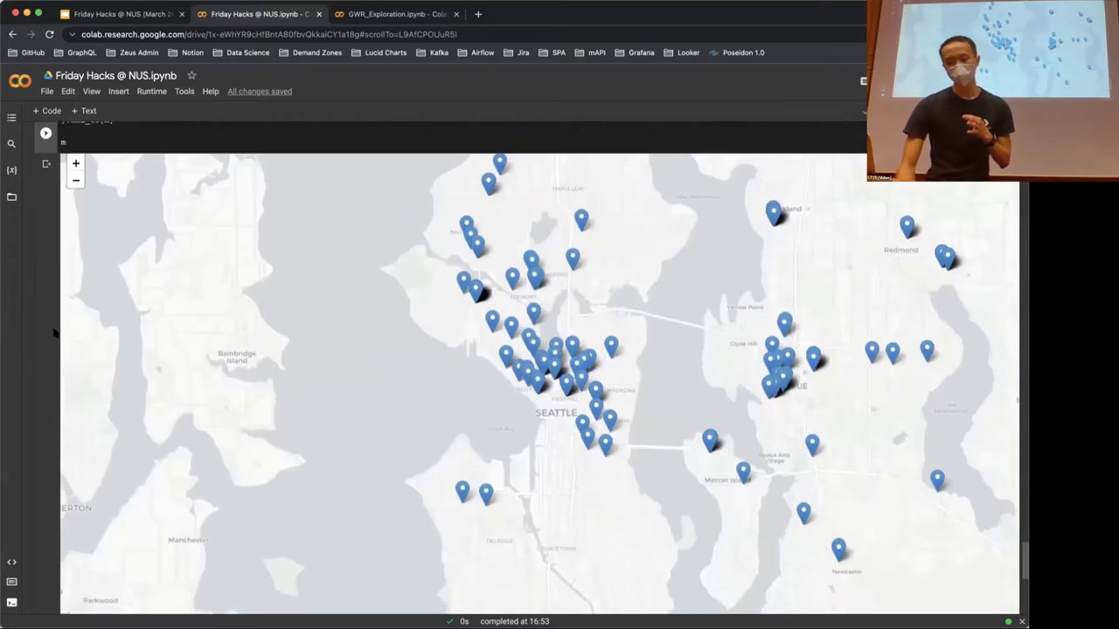
{"action": "scroll", "coordinate": [54, 332], "scroll_direction": "up", "scroll_amount": 3}
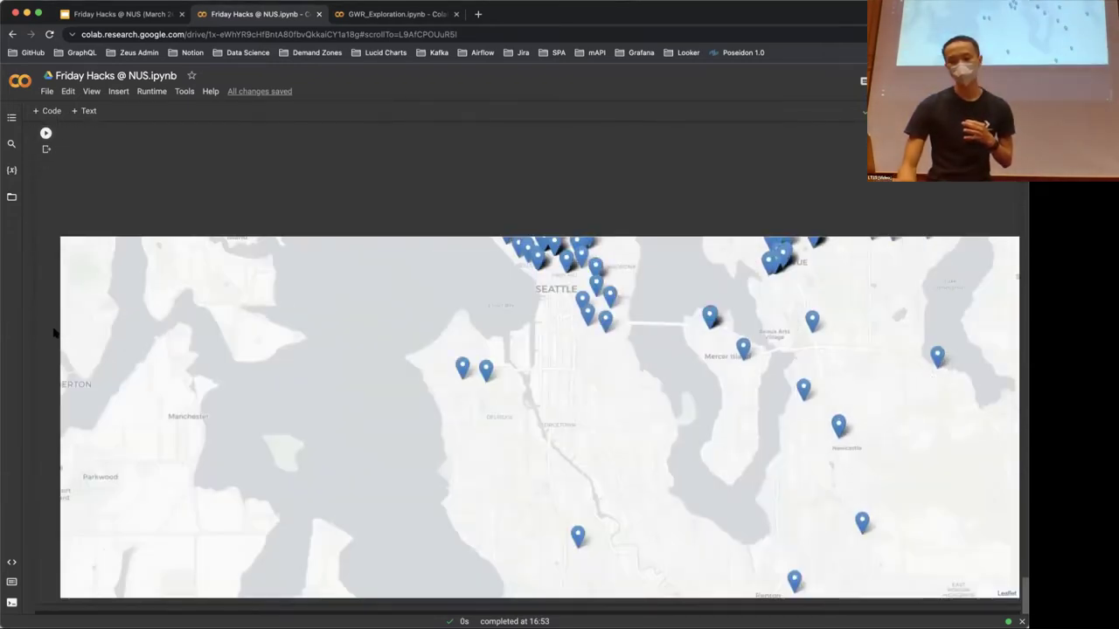
{"action": "scroll", "coordinate": [54, 333], "scroll_direction": "up", "scroll_amount": 2}
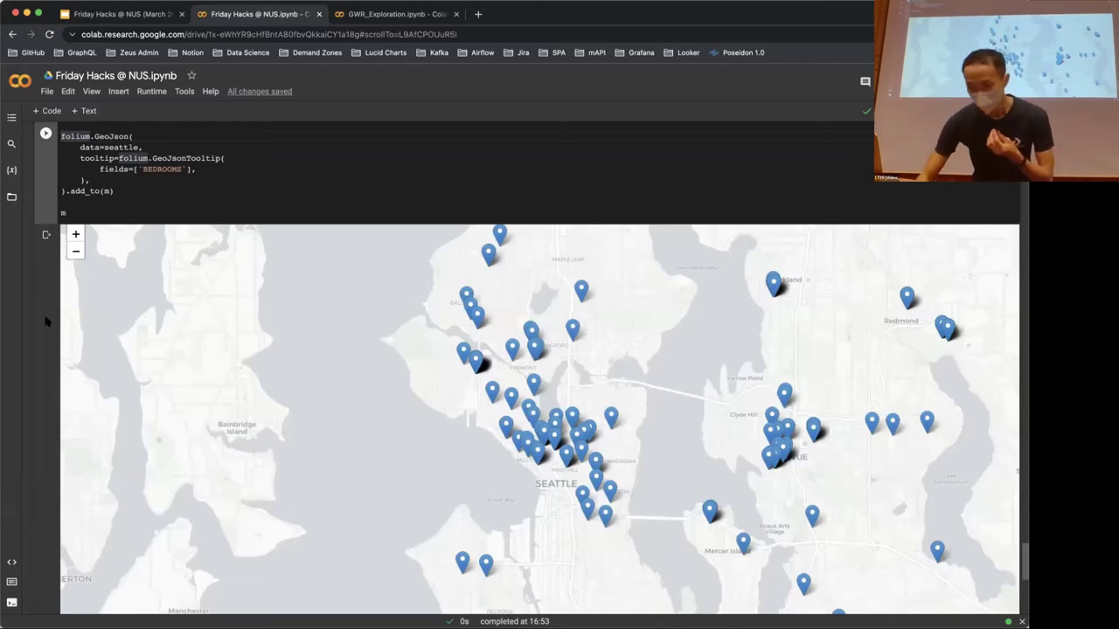
{"action": "scroll", "coordinate": [46, 322], "scroll_direction": "down", "scroll_amount": 2}
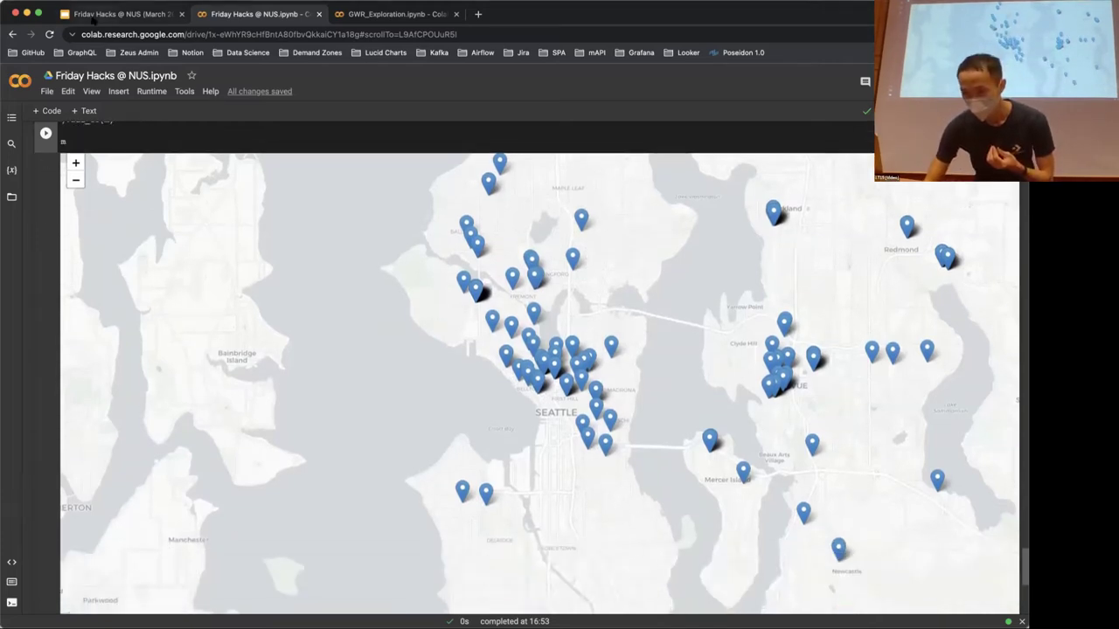
Step: Switch to the Friday Hacks deck and place the cursor in the Geospatial Learnings slide's bullet list
{"action": "left_click", "coordinate": [92, 16]}
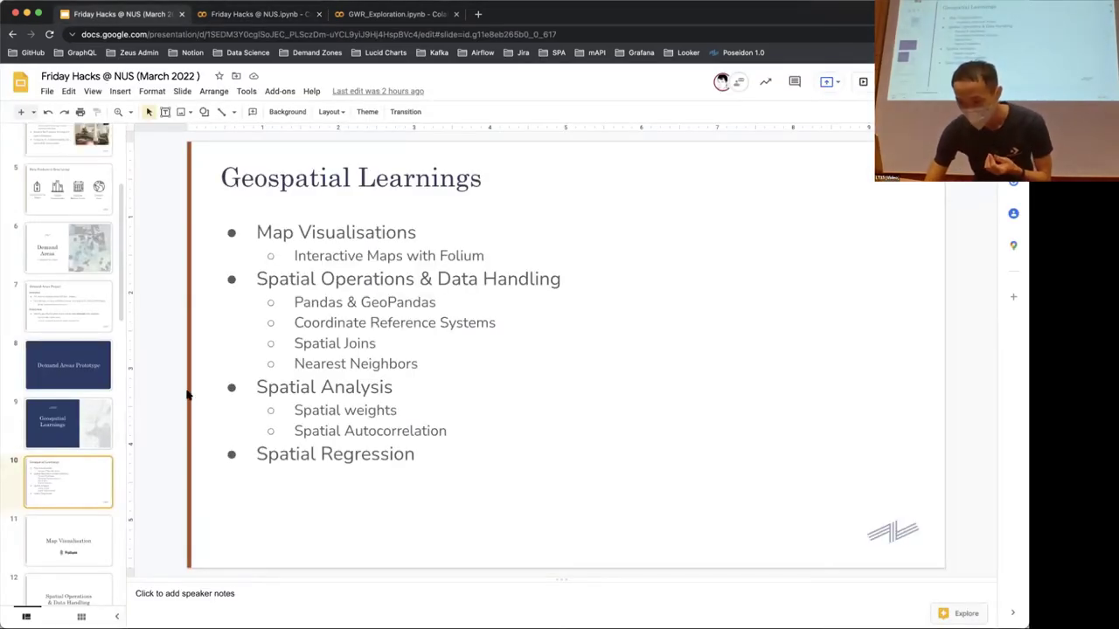
{"action": "left_click", "coordinate": [260, 232]}
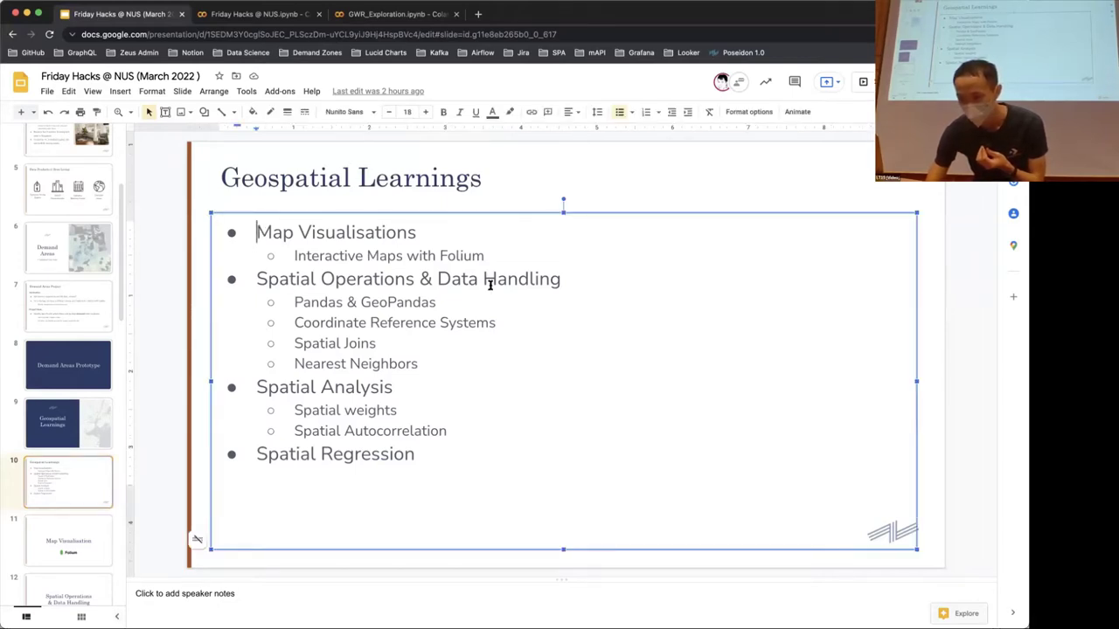